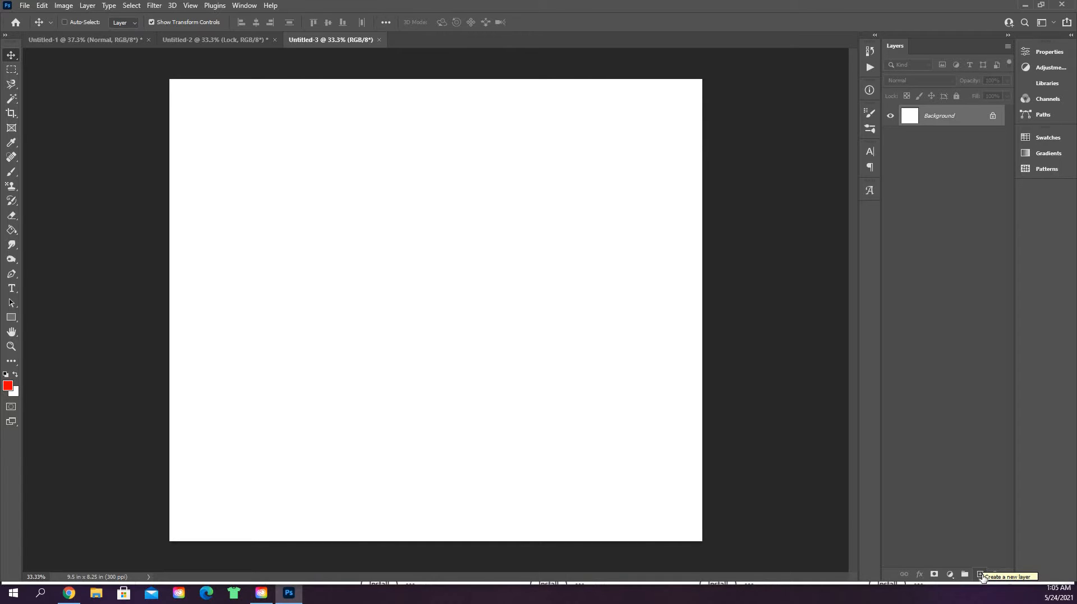
Add a new blank layer above the Background layer.
{"action": "left_click", "coordinate": [980, 575]}
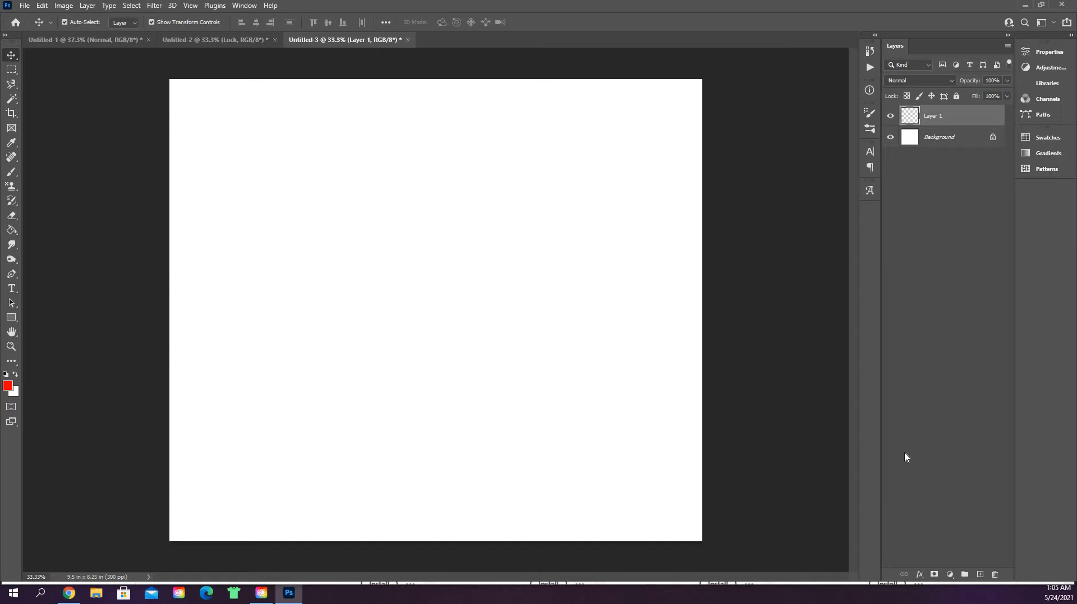
Create a second blank layer with the default name and settings, and delete it again.
{"action": "key", "text": "ctrl+shift+n"}
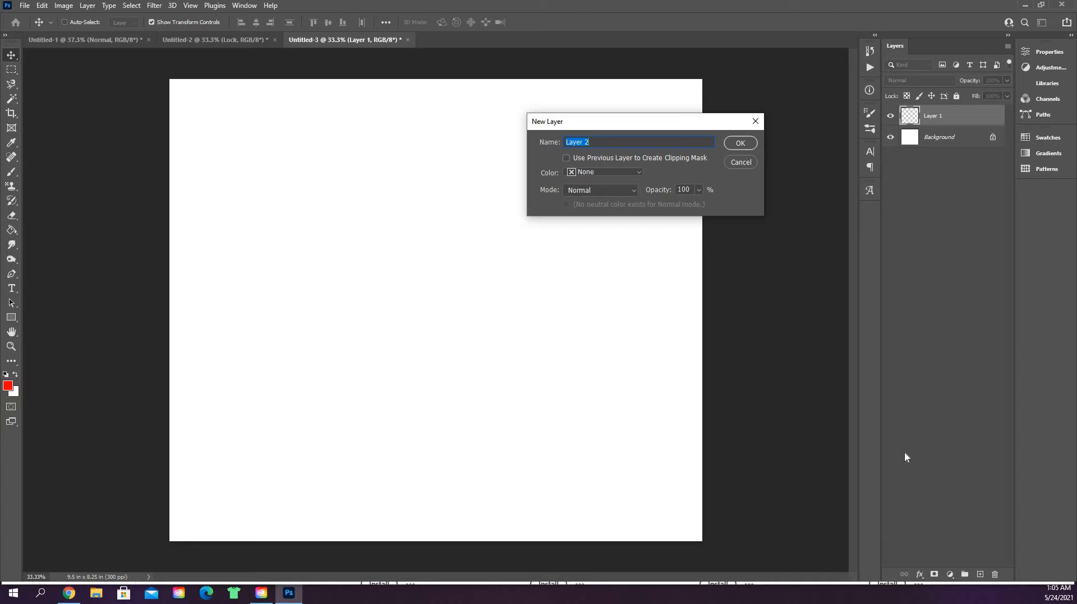
{"action": "key", "text": "Return"}
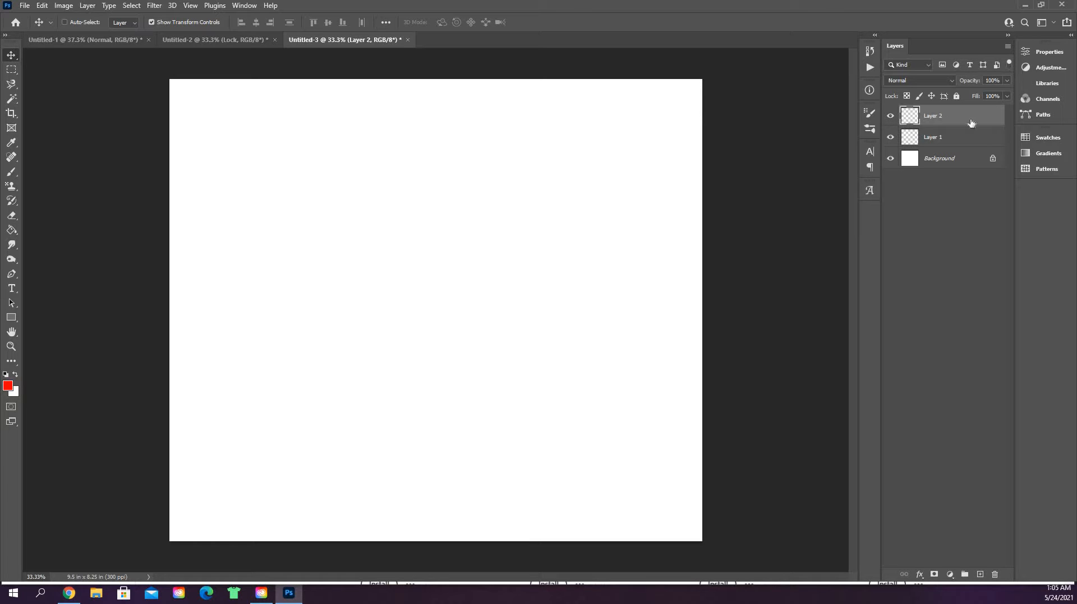
{"action": "key", "text": "Delete"}
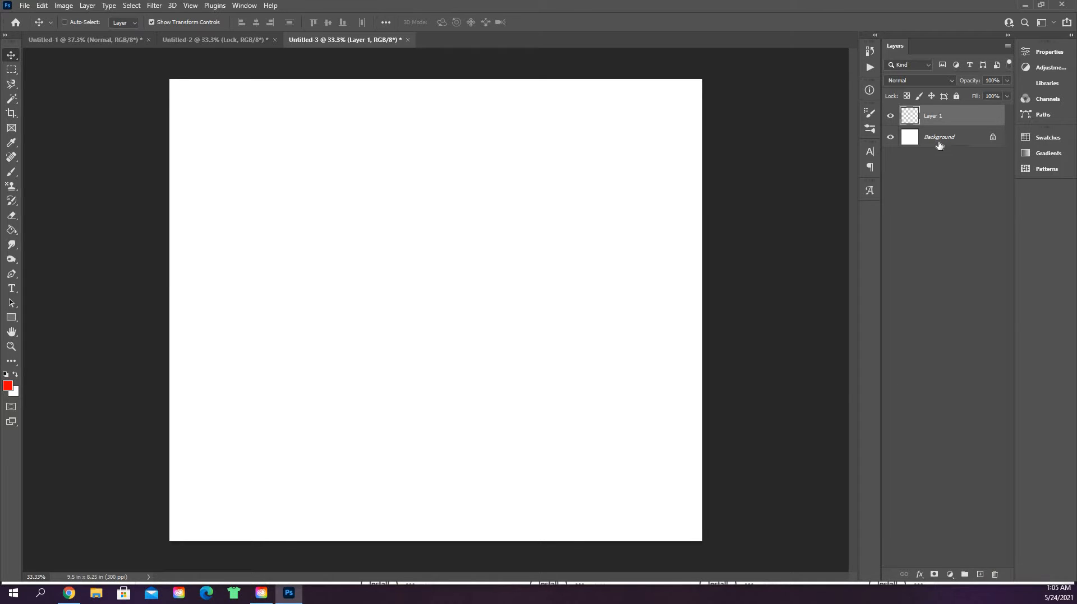
Add the horizontal text "LAYER 1" to the blank layer in Futura Hv BT Heavy at 60 pt.
{"action": "left_click", "coordinate": [12, 291]}
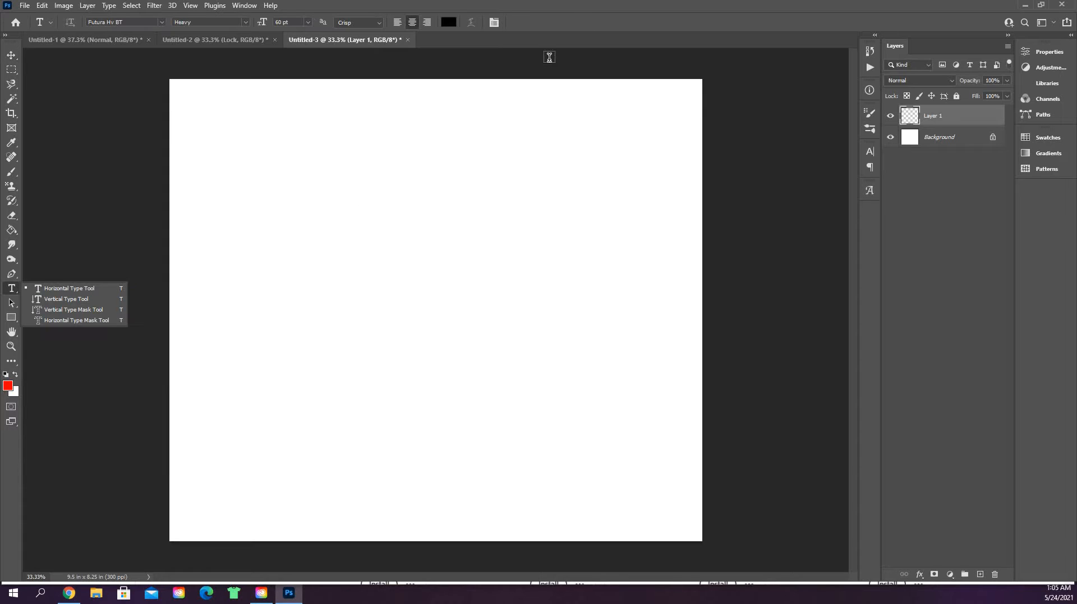
{"action": "left_click", "coordinate": [373, 254]}
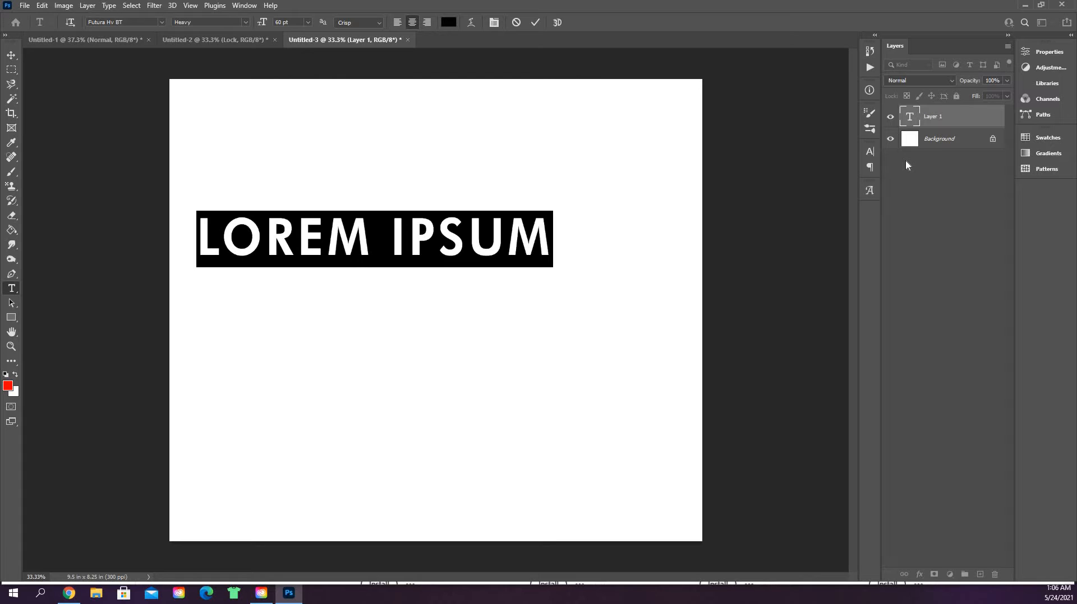
{"action": "type", "text": "LAYER 1"}
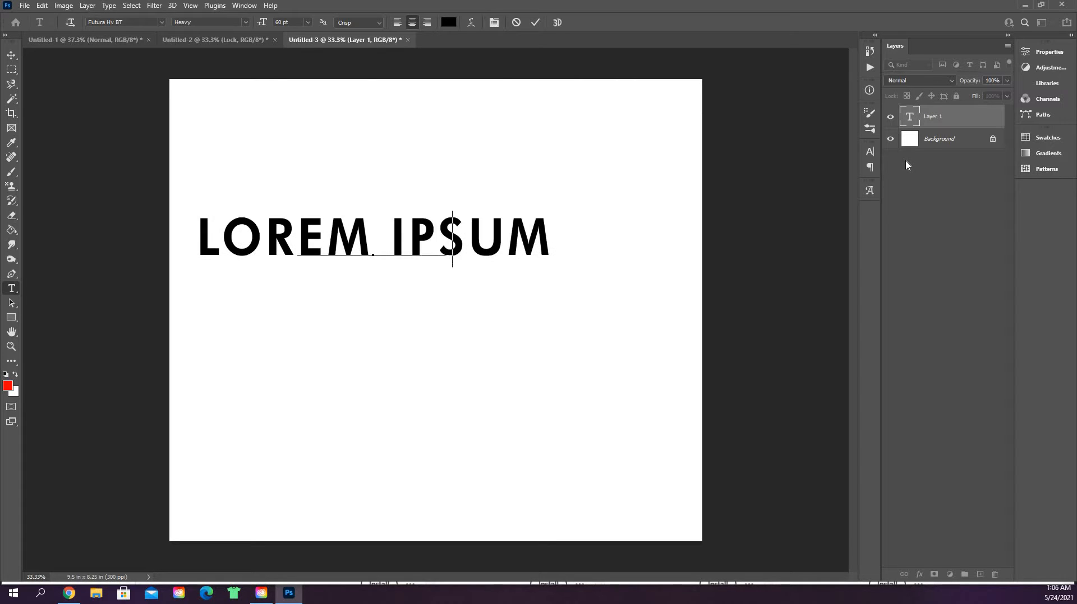
{"action": "left_click", "coordinate": [946, 138]}
Move the LAYER 1 text about 1.04 in right and 1.79 in up, near the canvas's upper edge.
{"action": "left_click", "coordinate": [12, 55]}
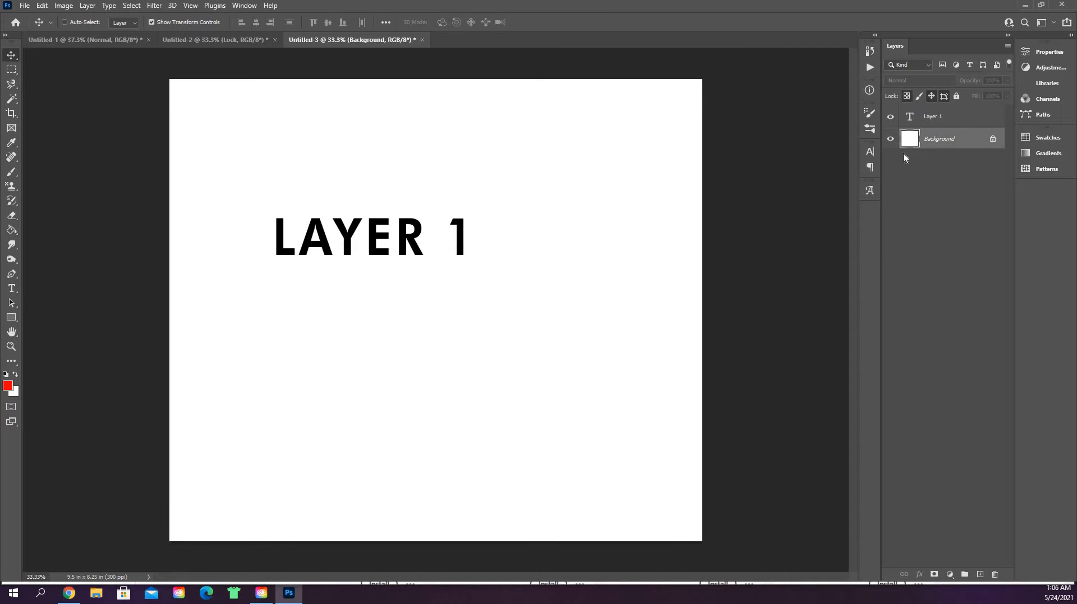
{"action": "left_click", "coordinate": [955, 117]}
{"action": "left_click_drag", "start_coordinate": [390, 241], "coordinate": [444, 121]}
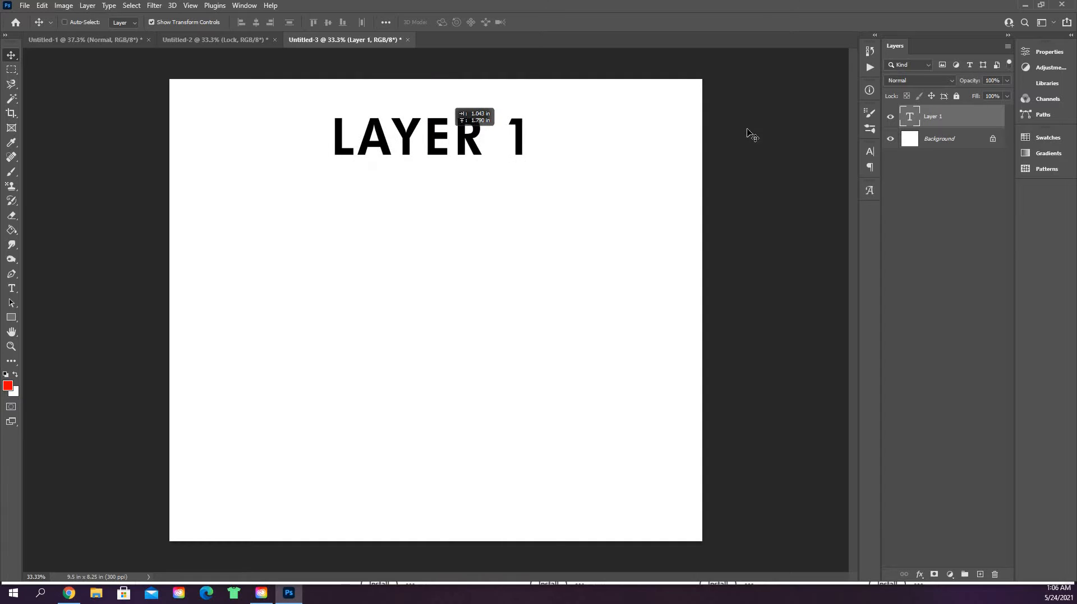
Add the text "LAYER 2" below the first text, on a new layer directly above the Background.
{"action": "left_click", "coordinate": [967, 144]}
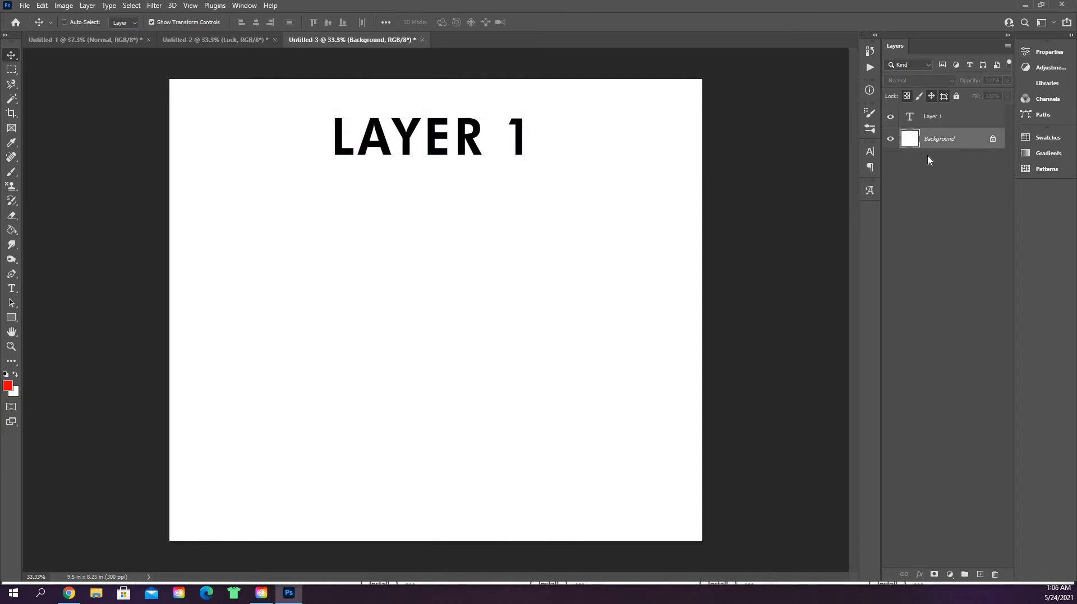
{"action": "left_click", "coordinate": [10, 289]}
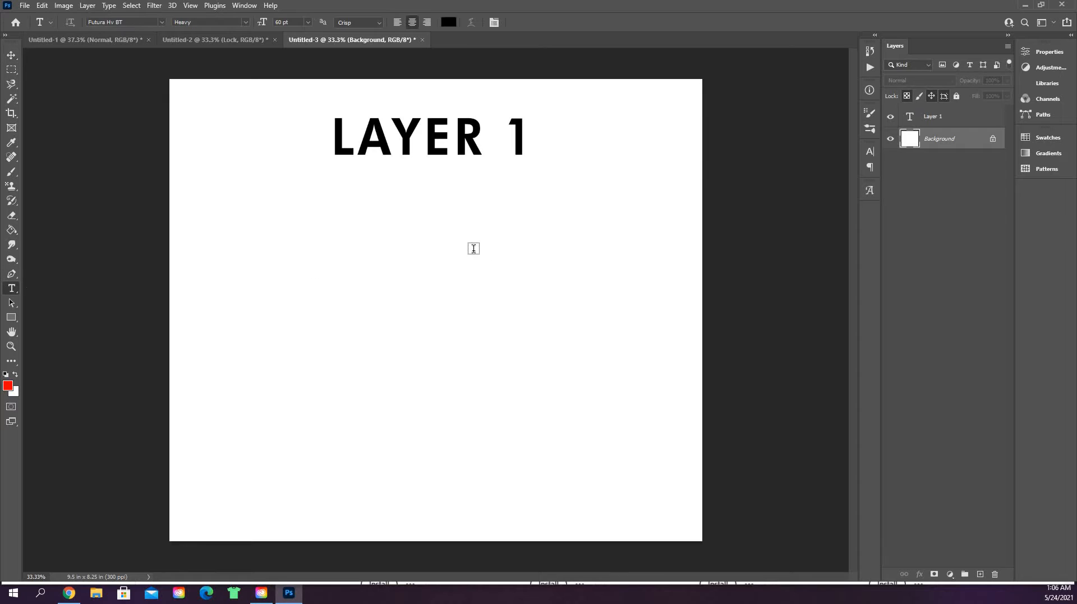
{"action": "left_click", "coordinate": [367, 220]}
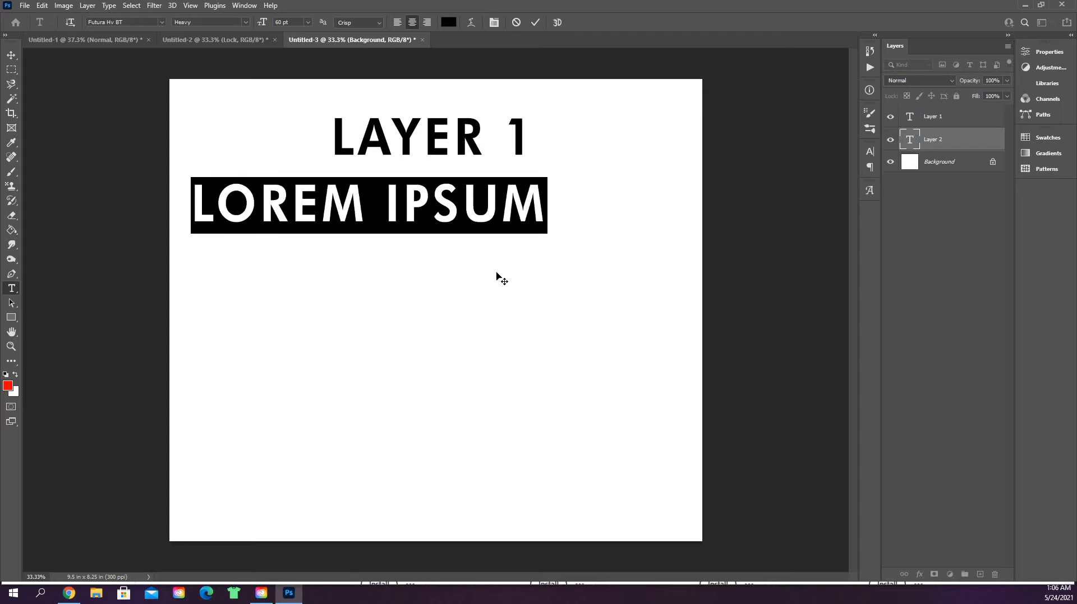
{"action": "type", "text": "LAYER 2"}
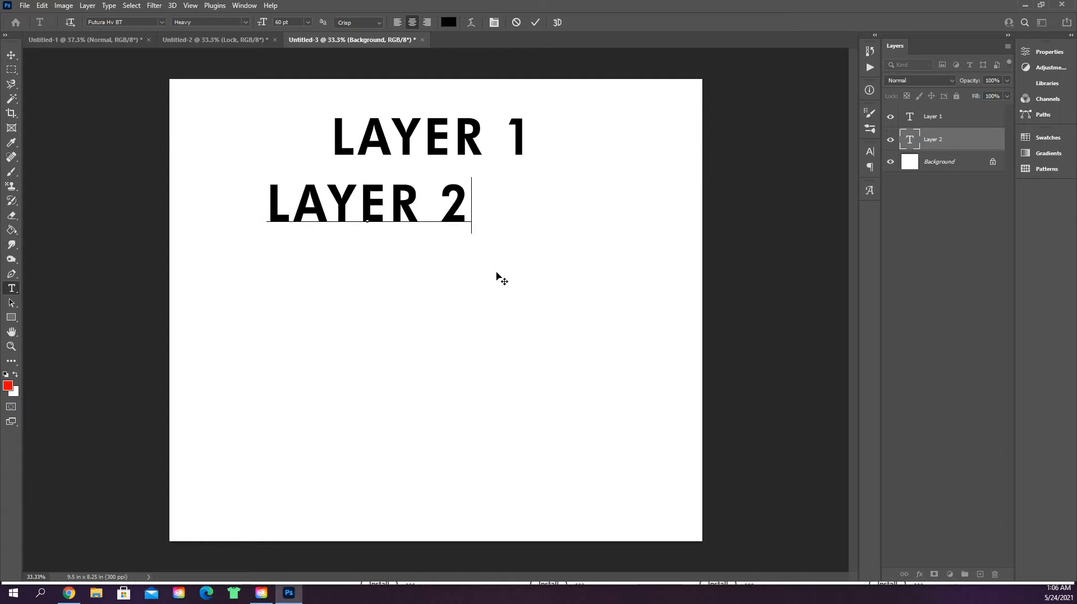
{"action": "left_click", "coordinate": [945, 166]}
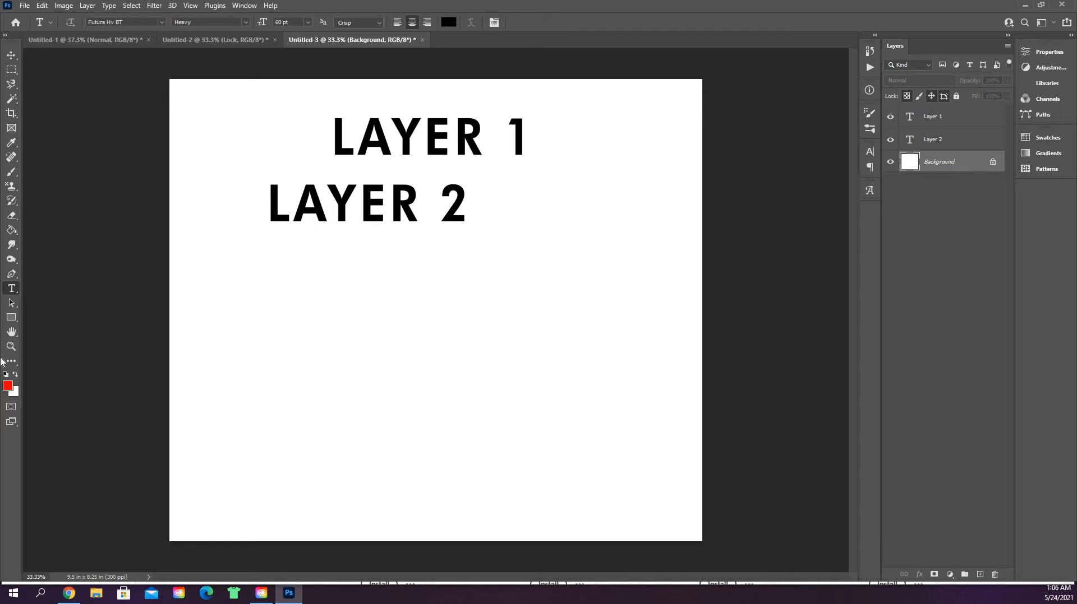
Draw a red rectangle about 1059 × 657 px below the texts, directly above the Background layer, and move it slightly up and right.
{"action": "left_click", "coordinate": [11, 318]}
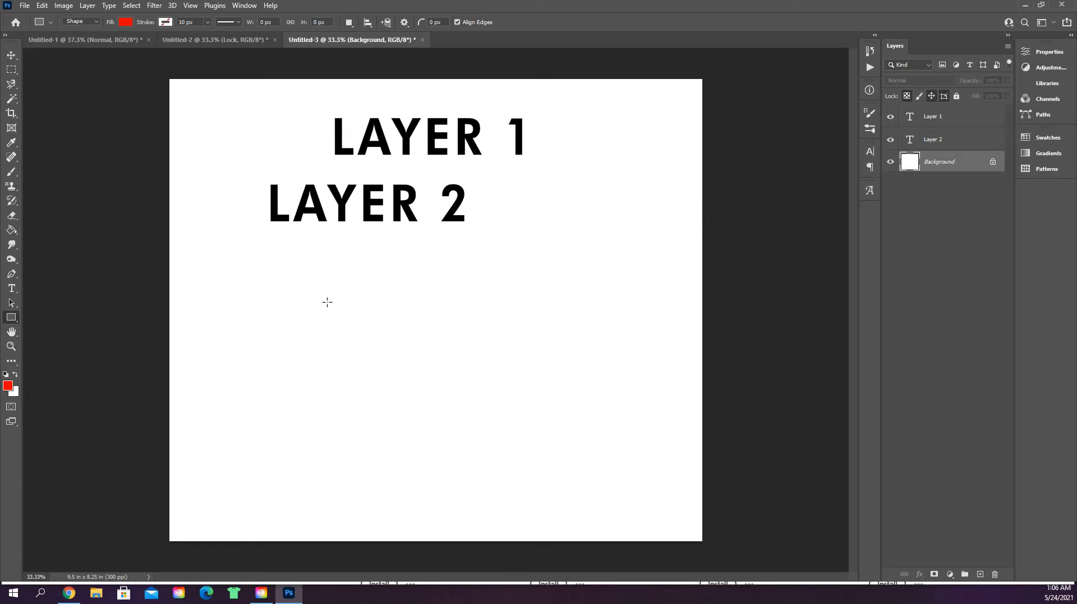
{"action": "left_click_drag", "start_coordinate": [304, 278], "coordinate": [503, 402]}
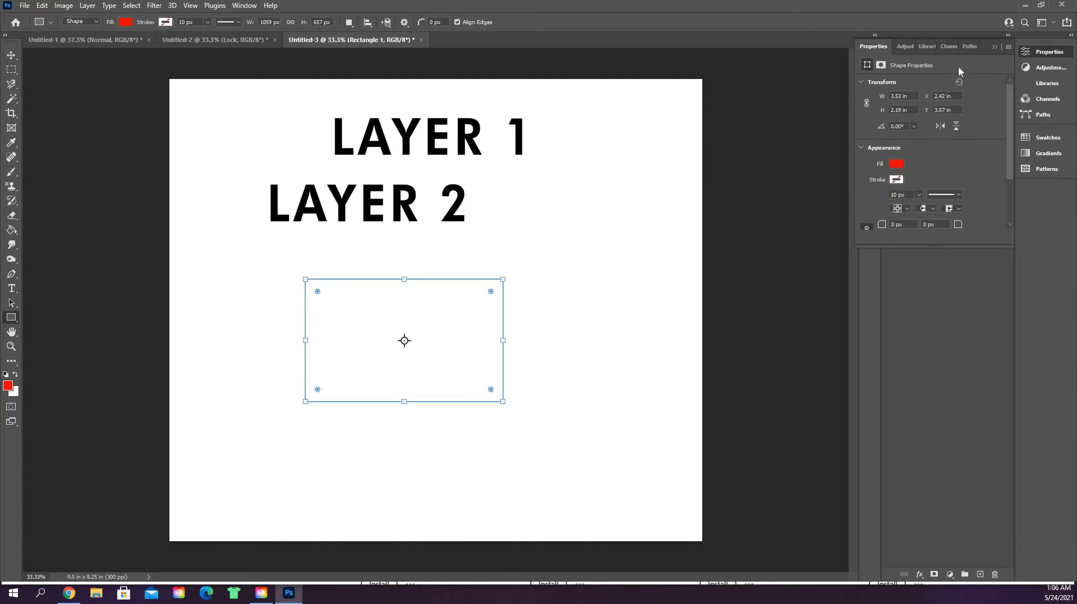
{"action": "left_click", "coordinate": [993, 50]}
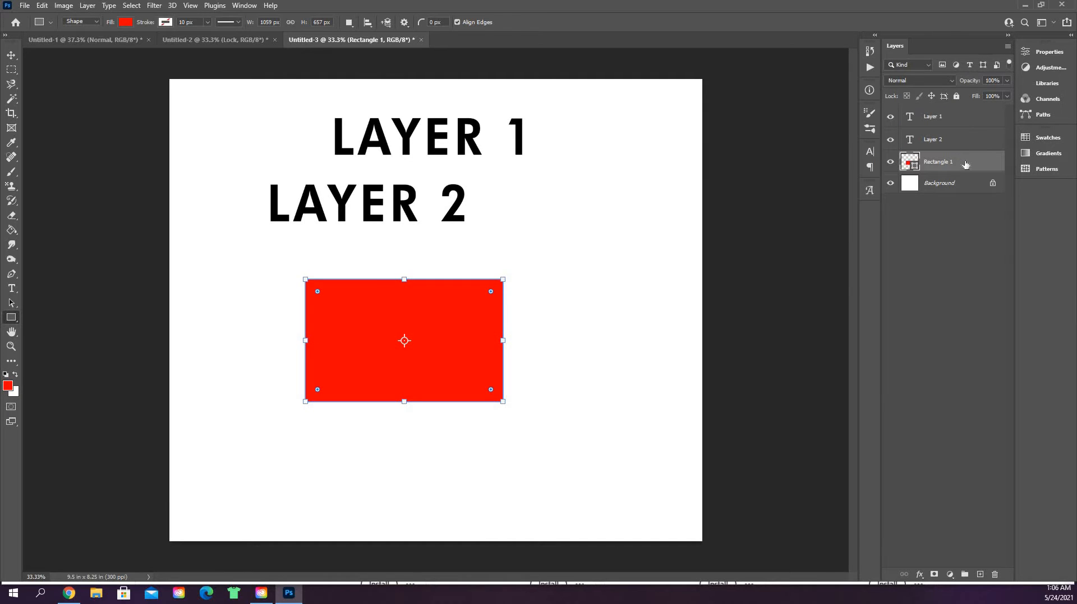
{"action": "left_click", "coordinate": [11, 54]}
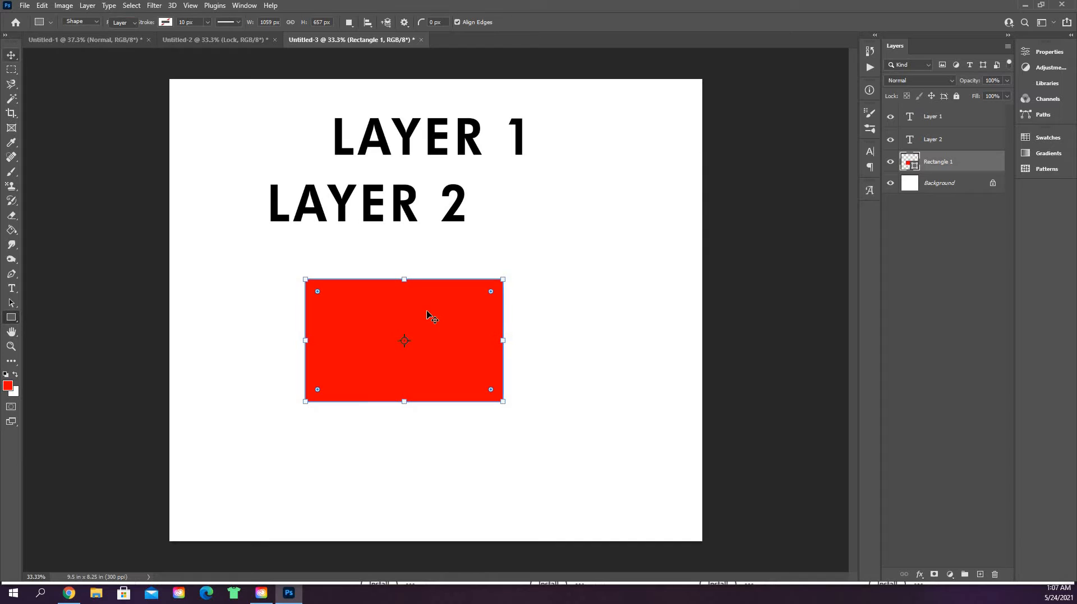
{"action": "left_click_drag", "start_coordinate": [428, 310], "coordinate": [463, 300]}
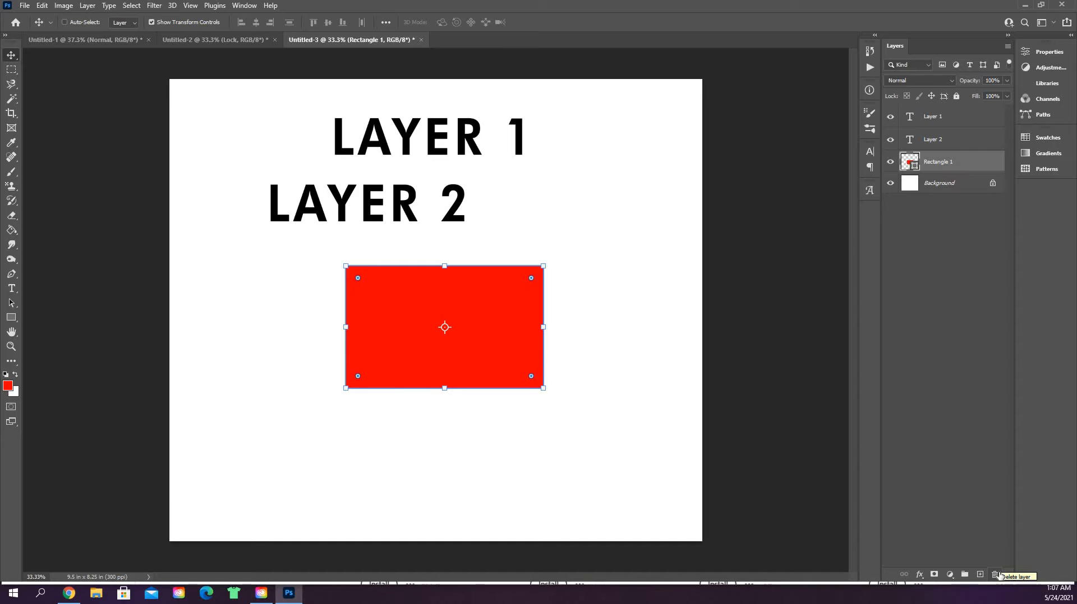
Delete the Layer 2 text layer.
{"action": "left_click", "coordinate": [958, 147]}
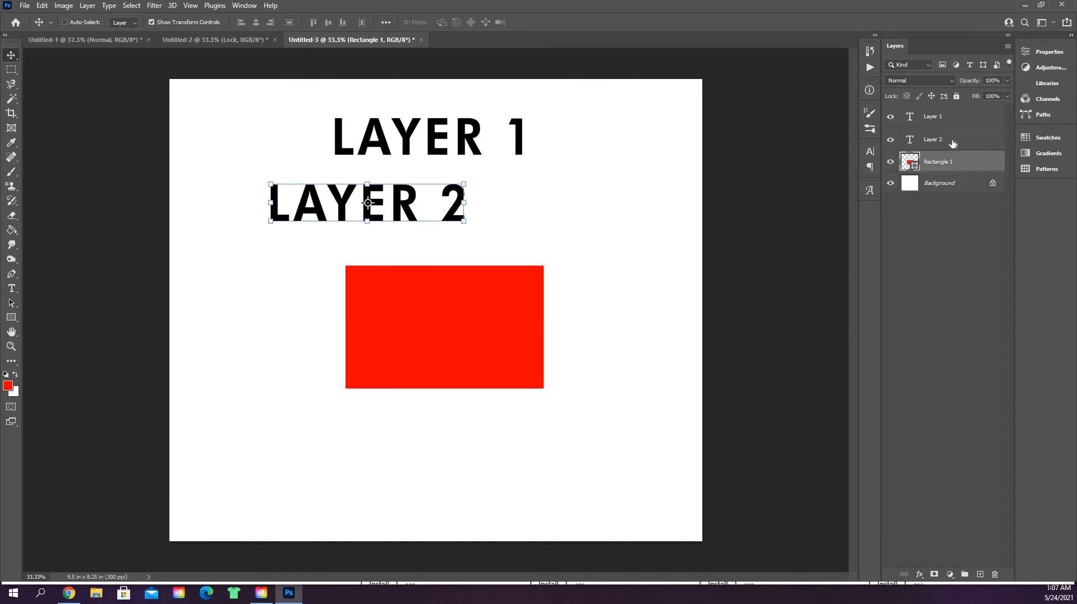
{"action": "left_click", "coordinate": [995, 578]}
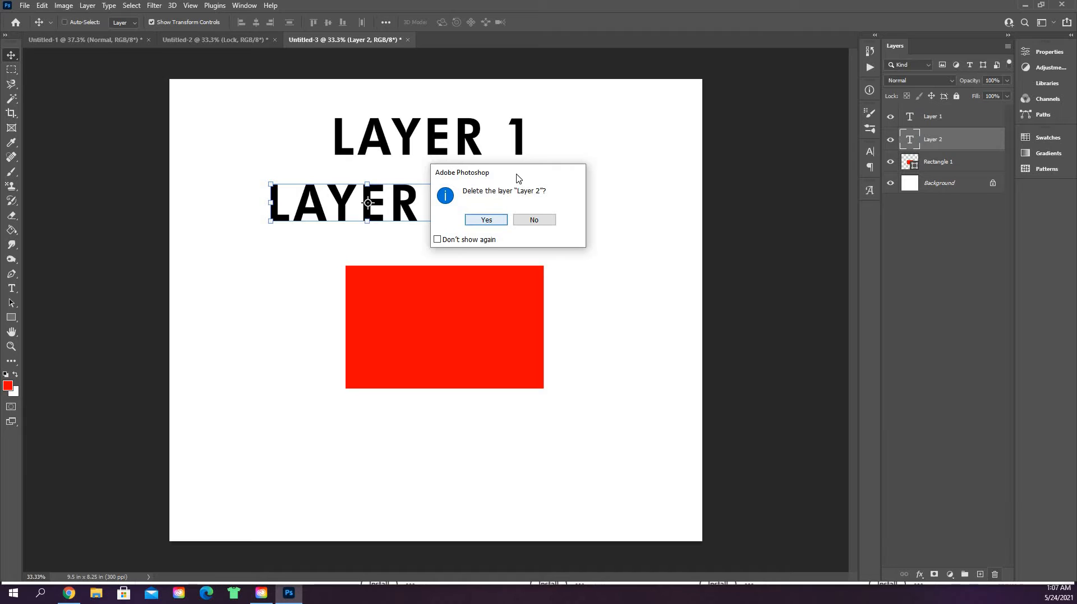
{"action": "left_click_drag", "start_coordinate": [548, 175], "coordinate": [578, 179]}
{"action": "left_click_drag", "start_coordinate": [647, 155], "coordinate": [964, 139]}
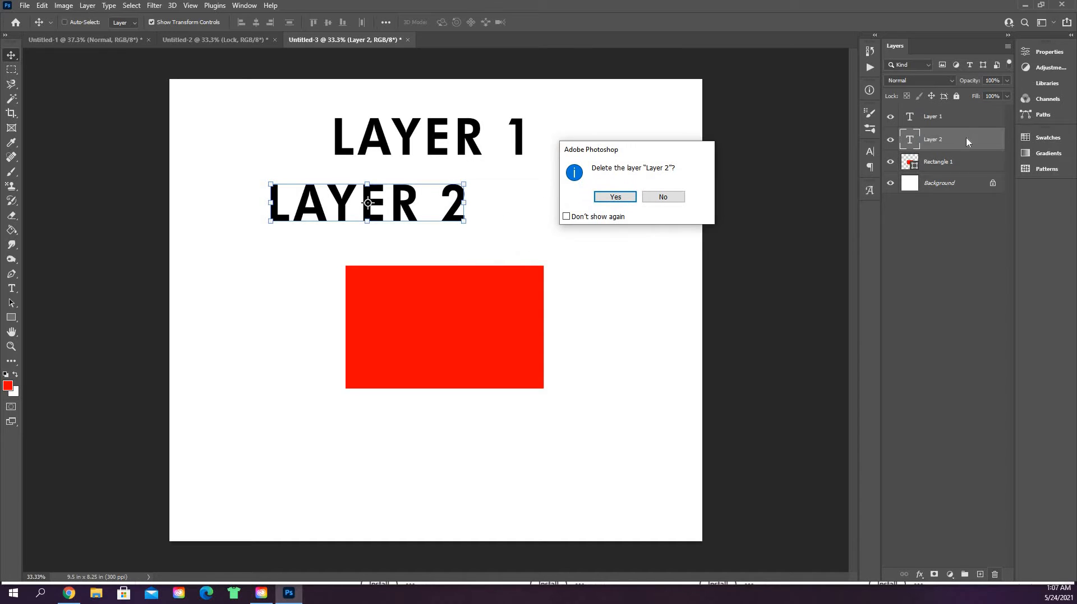
{"action": "left_click", "coordinate": [626, 198]}
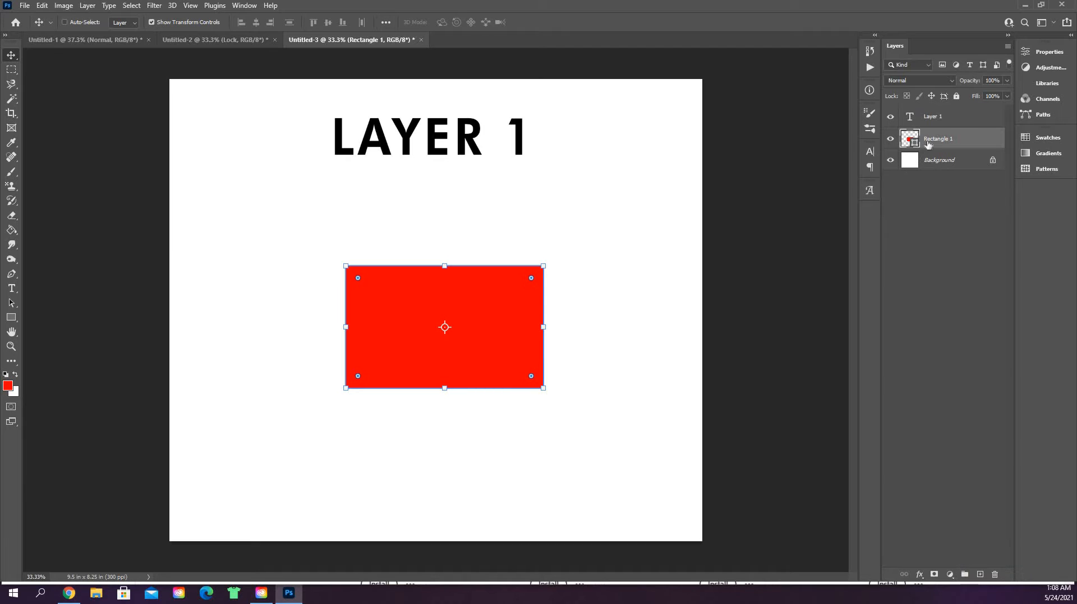
Move the LAYER 1 text onto the centre of the red rectangle and deselect all layers.
{"action": "left_click", "coordinate": [973, 122]}
{"action": "key", "text": "alt+["}
{"action": "key", "text": "alt+]"}
{"action": "left_click", "coordinate": [975, 135]}
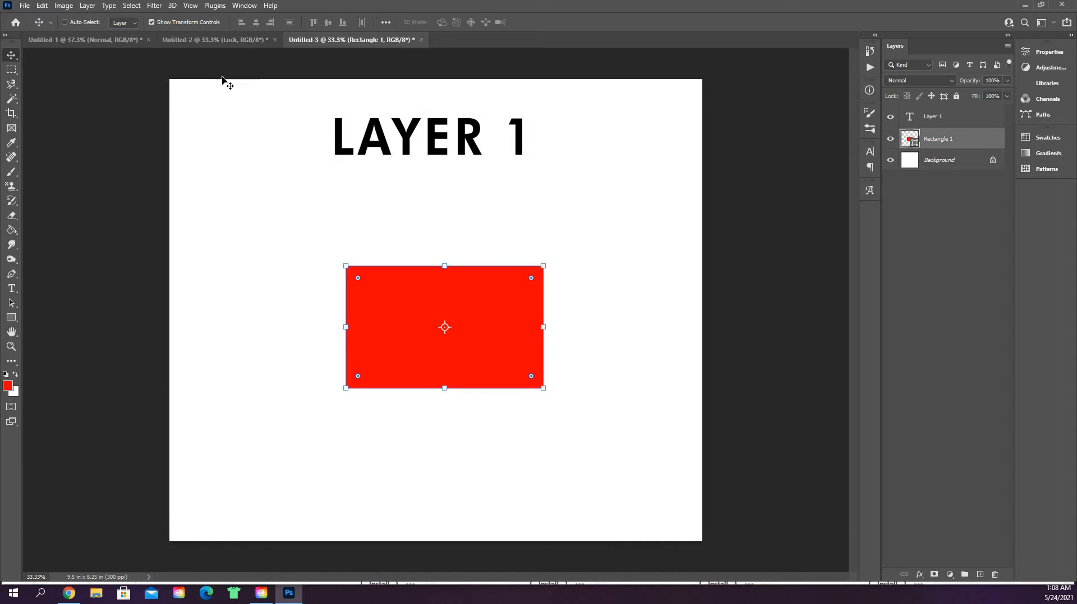
{"action": "key", "text": "alt+]"}
{"action": "left_click_drag", "start_coordinate": [473, 140], "coordinate": [495, 330]}
{"action": "left_click", "coordinate": [588, 406], "text": "ctrl"}
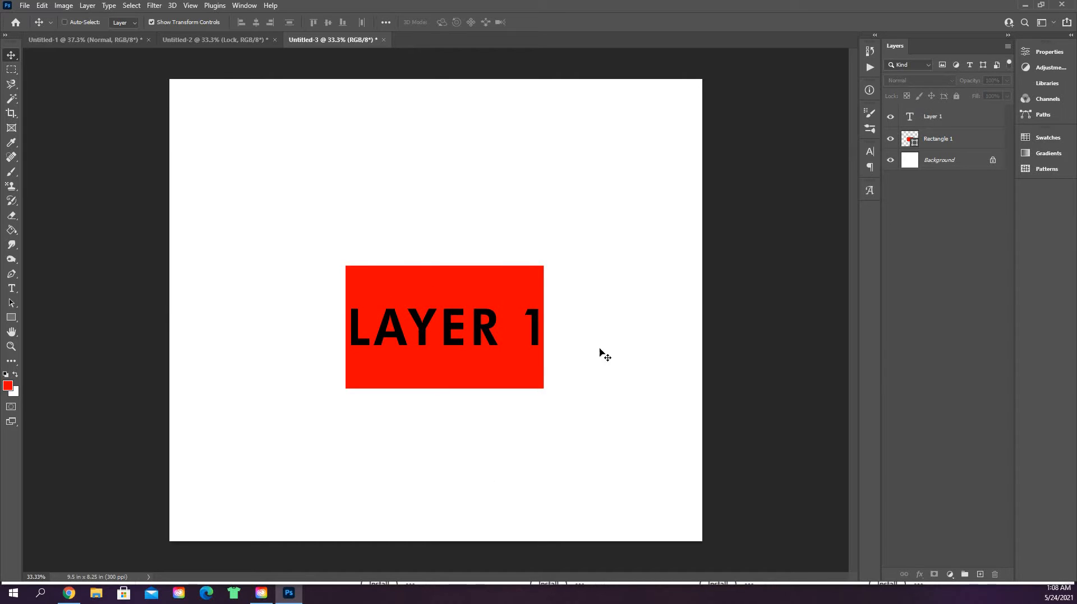
Select the Layer 1 and Rectangle 1 layers together, and extend a fresh selection from Layer 1 down to the Background.
{"action": "left_click", "coordinate": [976, 119]}
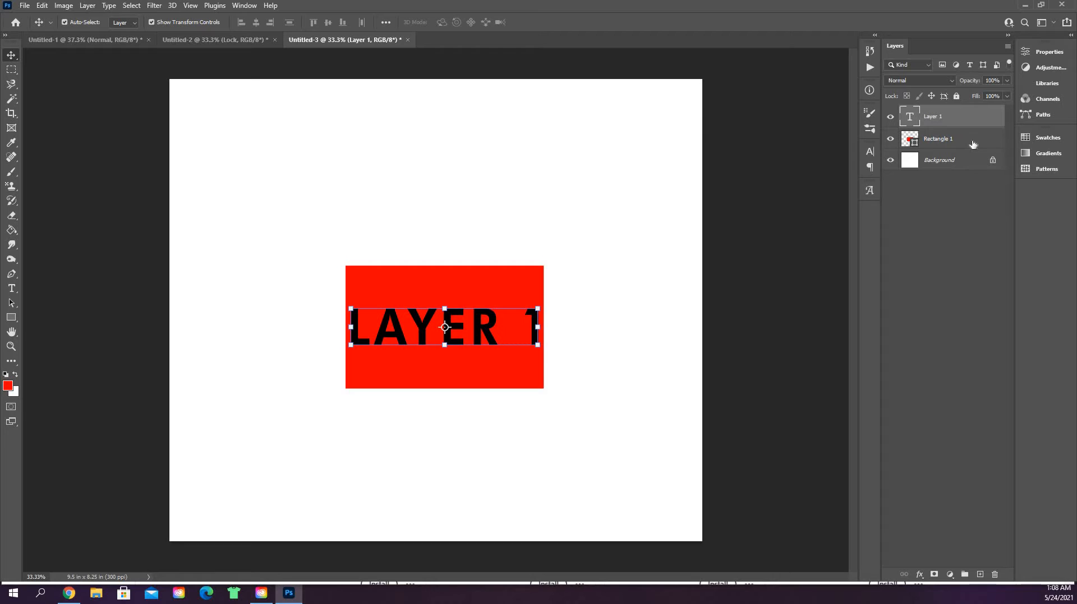
{"action": "left_click", "coordinate": [972, 145], "text": "ctrl"}
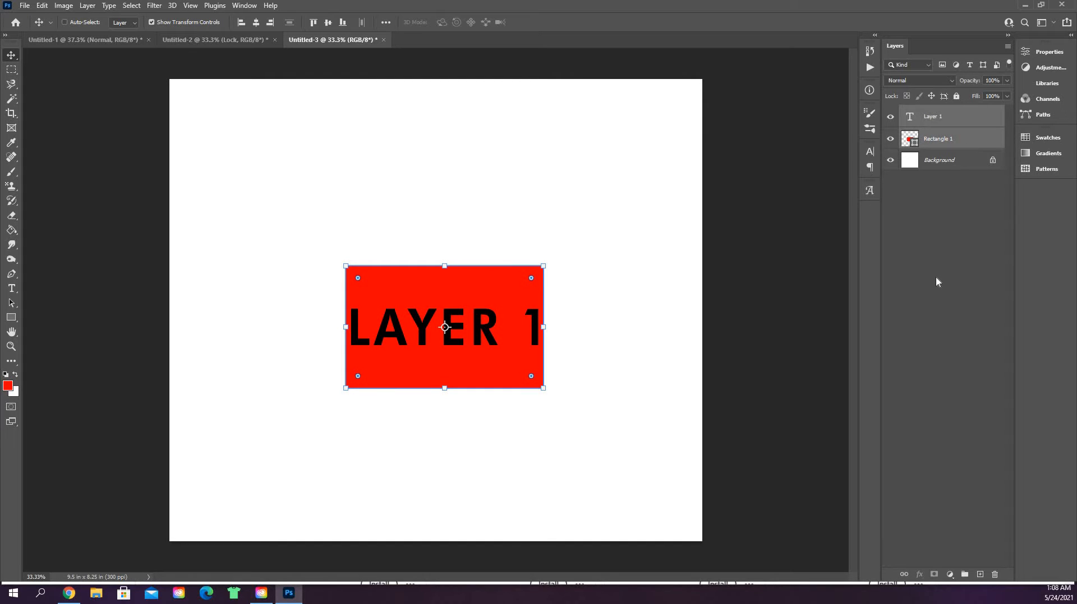
{"action": "left_click", "coordinate": [977, 120]}
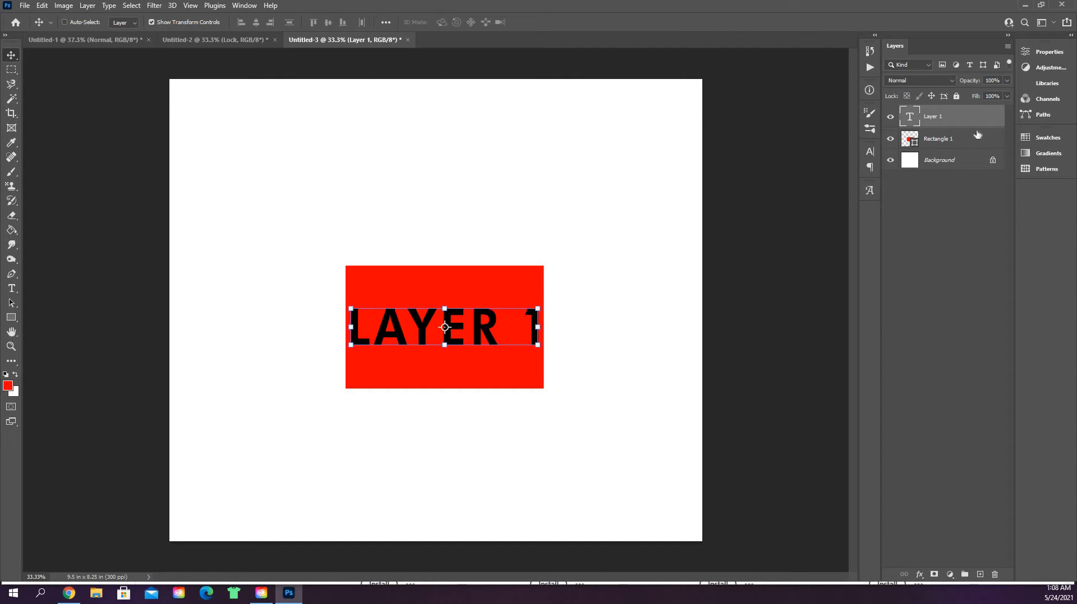
{"action": "left_click", "coordinate": [968, 162], "text": "shift"}
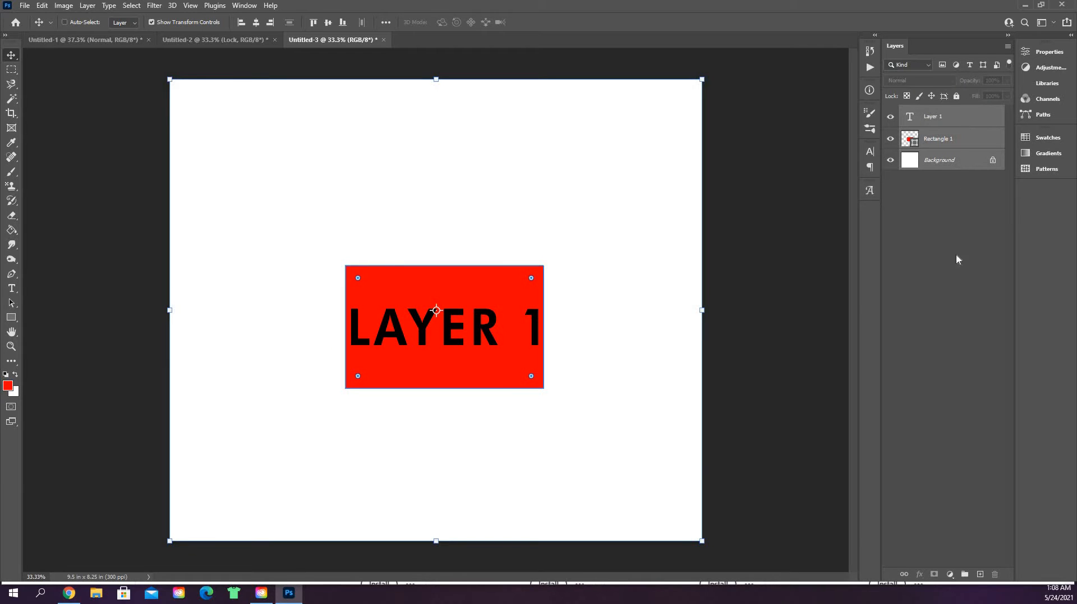
Group the Rectangle 1 and Layer 1 layers and expand the group to show its contents.
{"action": "left_click", "coordinate": [971, 140]}
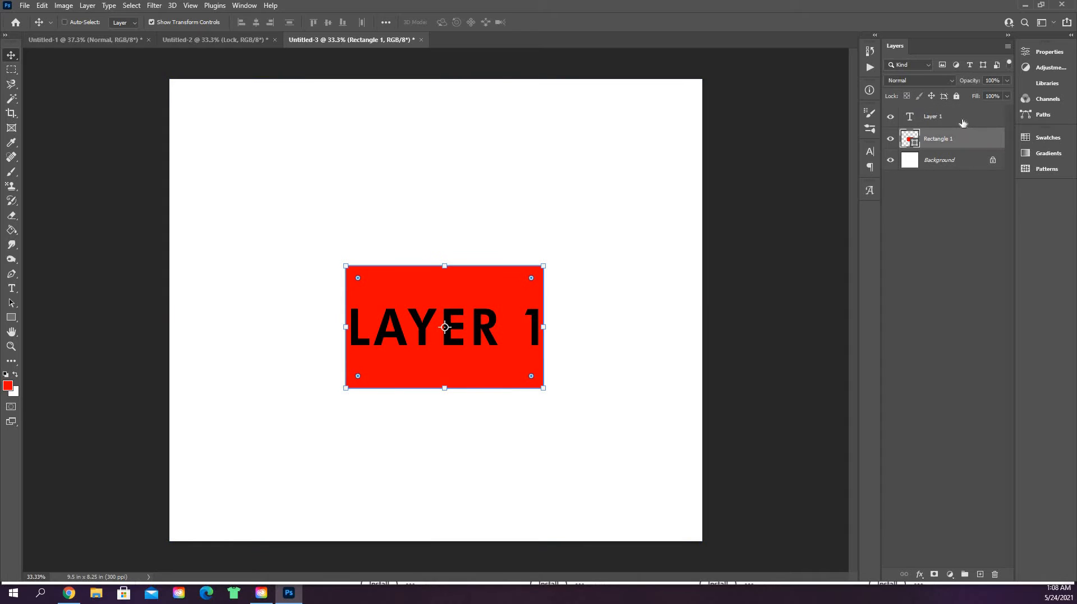
{"action": "left_click", "coordinate": [962, 121], "text": "shift"}
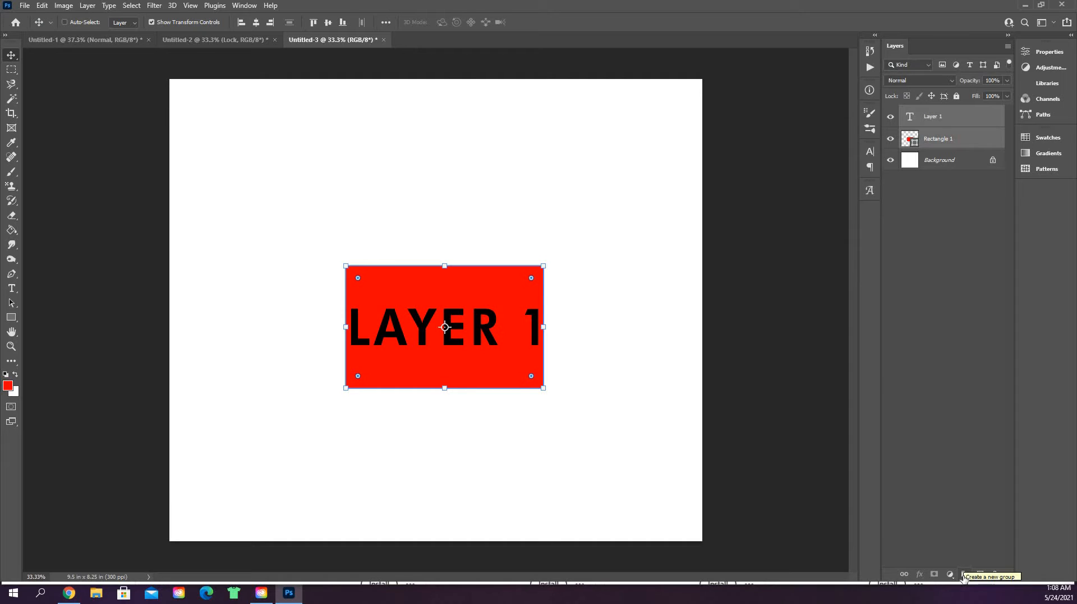
{"action": "left_click", "coordinate": [963, 575]}
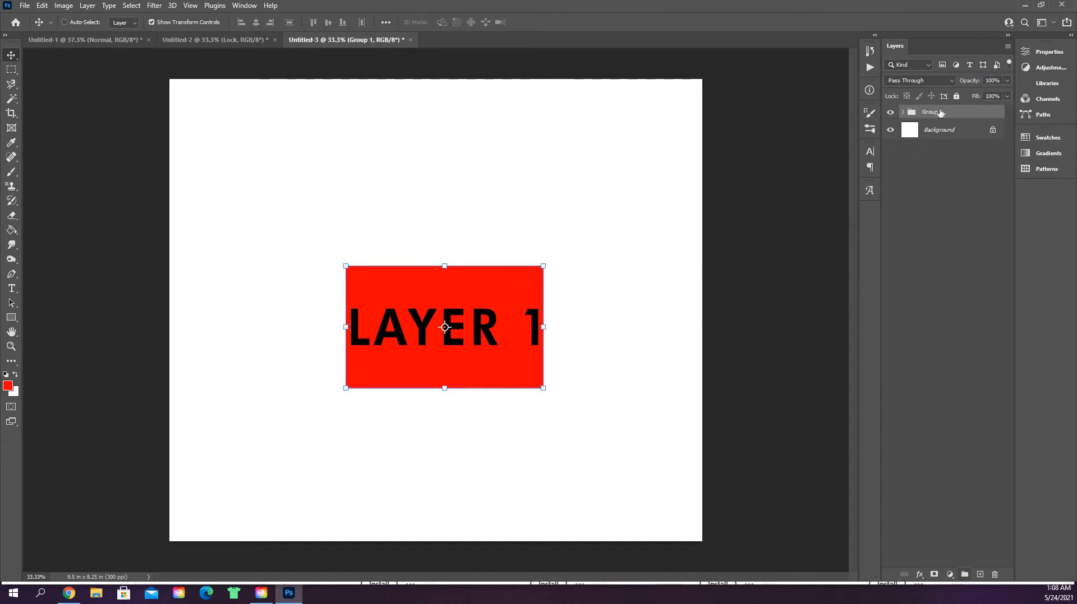
{"action": "left_click", "coordinate": [902, 113]}
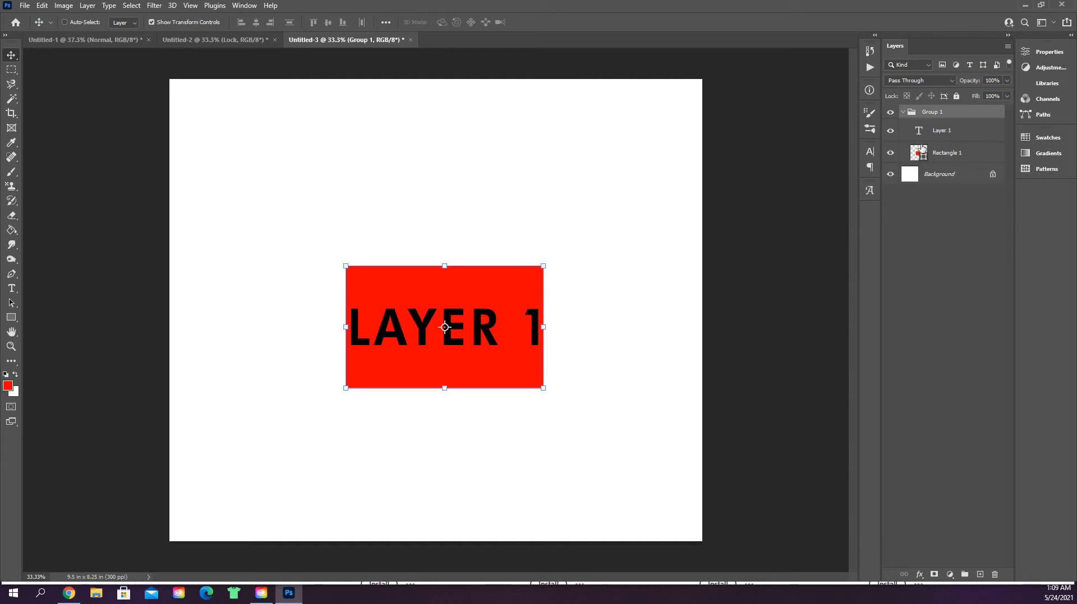
{"action": "left_click", "coordinate": [903, 113]}
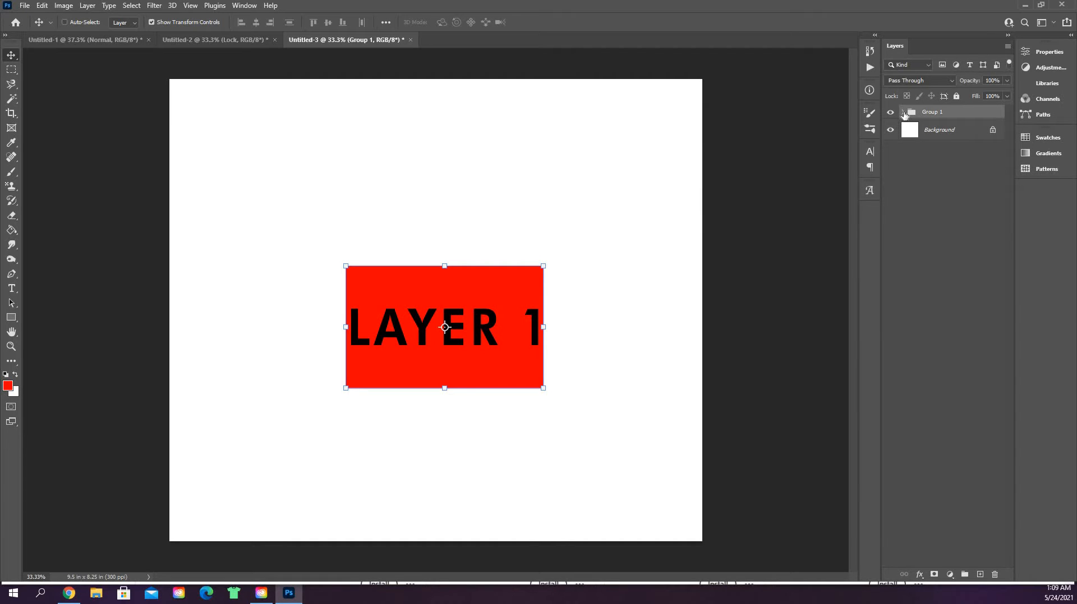
{"action": "left_click", "coordinate": [902, 113]}
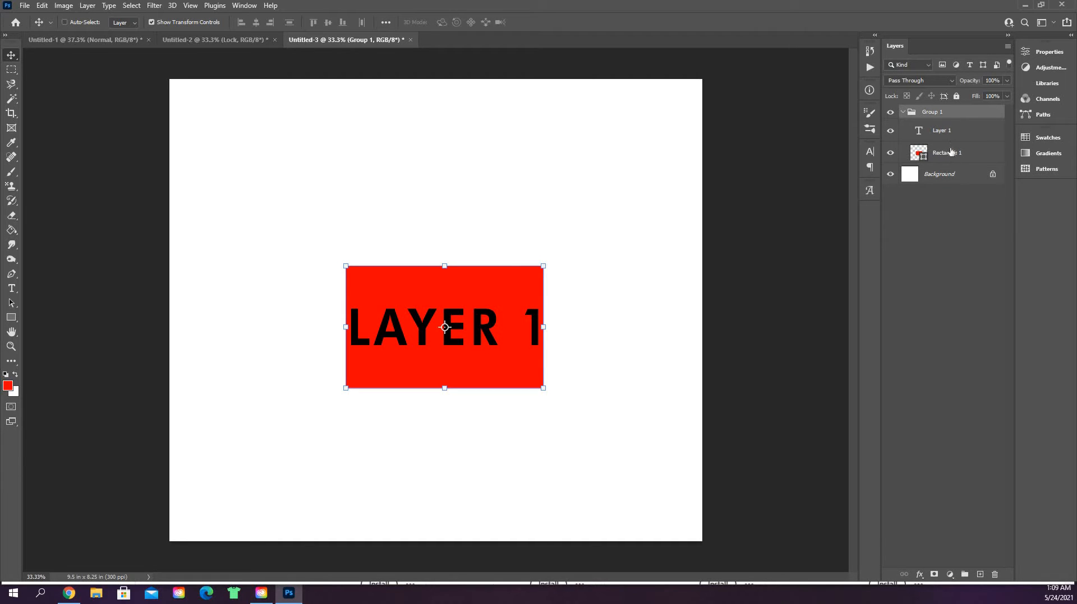
Collapse Group 1, hide it and show it again, and leave the group selected.
{"action": "double_click", "coordinate": [950, 117]}
{"action": "left_click", "coordinate": [977, 116]}
{"action": "left_click", "coordinate": [903, 113]}
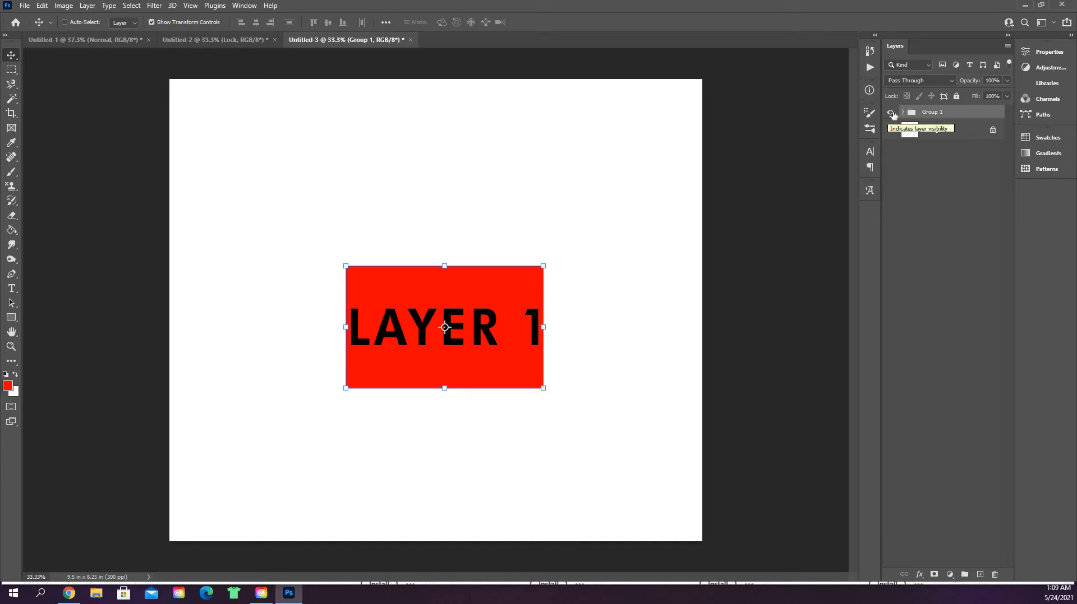
{"action": "left_click", "coordinate": [890, 113]}
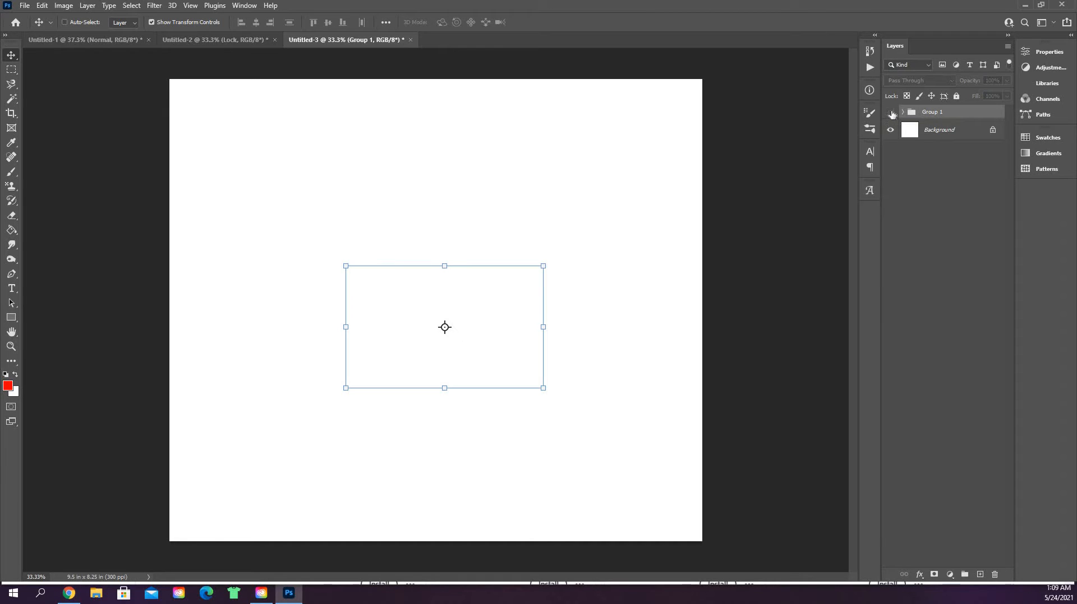
{"action": "left_click", "coordinate": [956, 135]}
{"action": "left_click", "coordinate": [890, 114]}
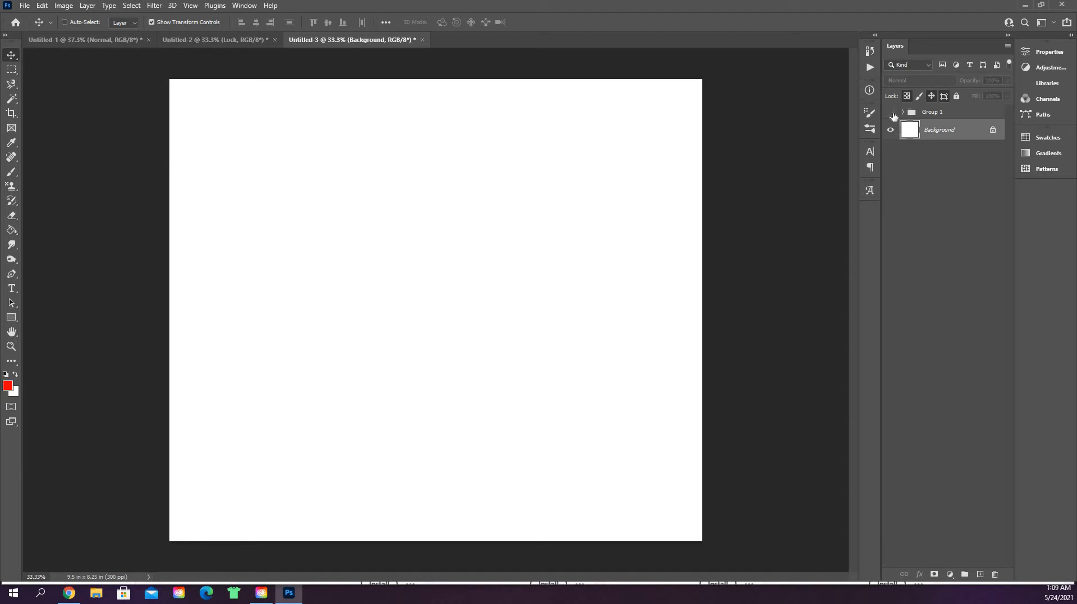
{"action": "left_click", "coordinate": [945, 114]}
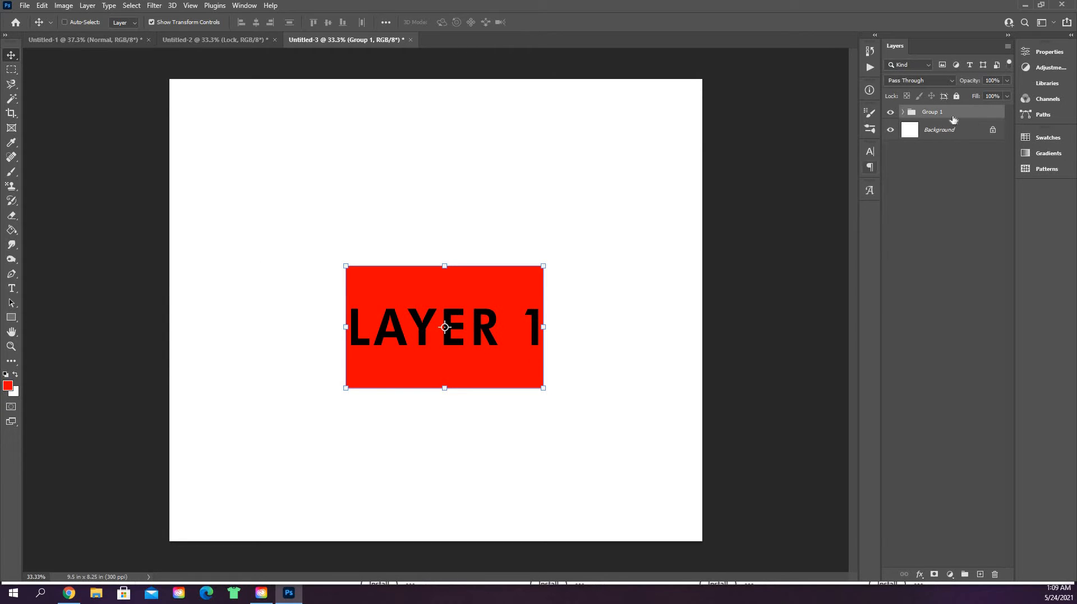
Move Group 1 with the Move tool to the upper middle of the canvas.
{"action": "right_click", "coordinate": [11, 56]}
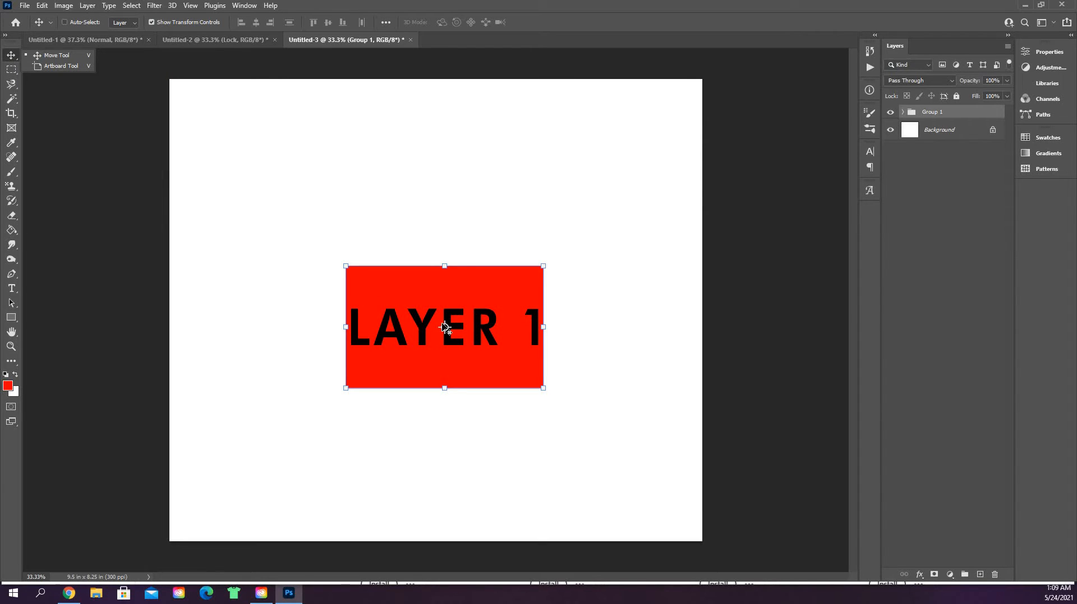
{"action": "left_click", "coordinate": [494, 305]}
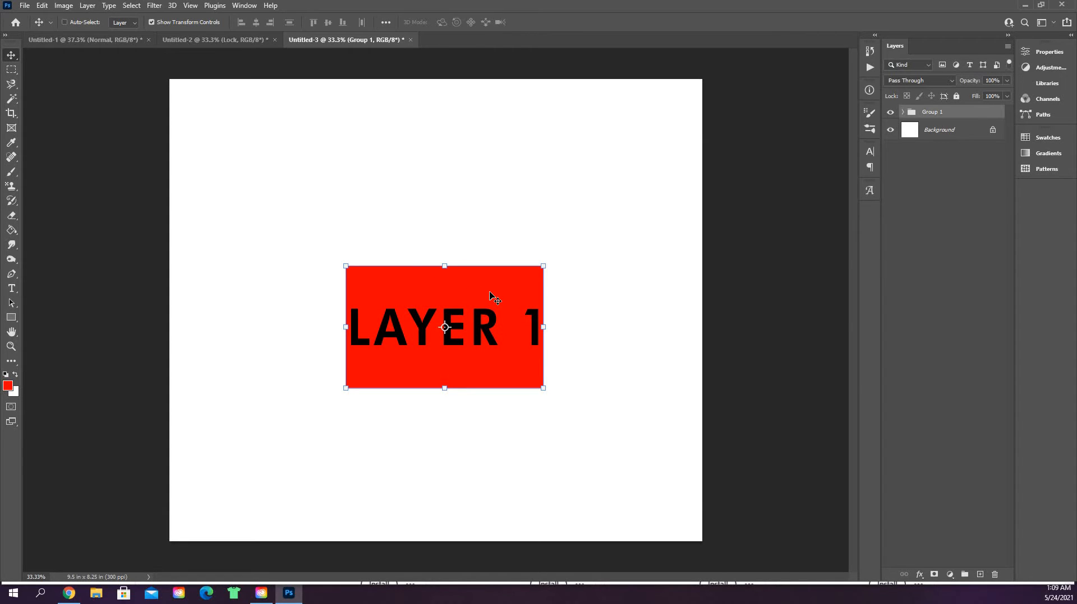
{"action": "left_click_drag", "start_coordinate": [490, 296], "coordinate": [419, 254]}
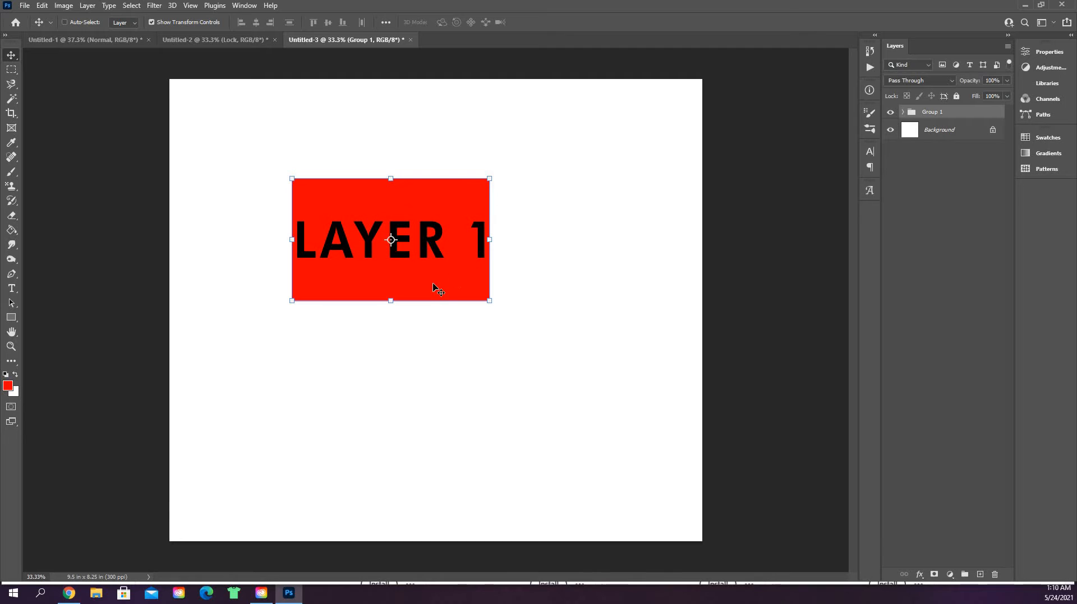
{"action": "left_click_drag", "start_coordinate": [376, 234], "coordinate": [420, 214]}
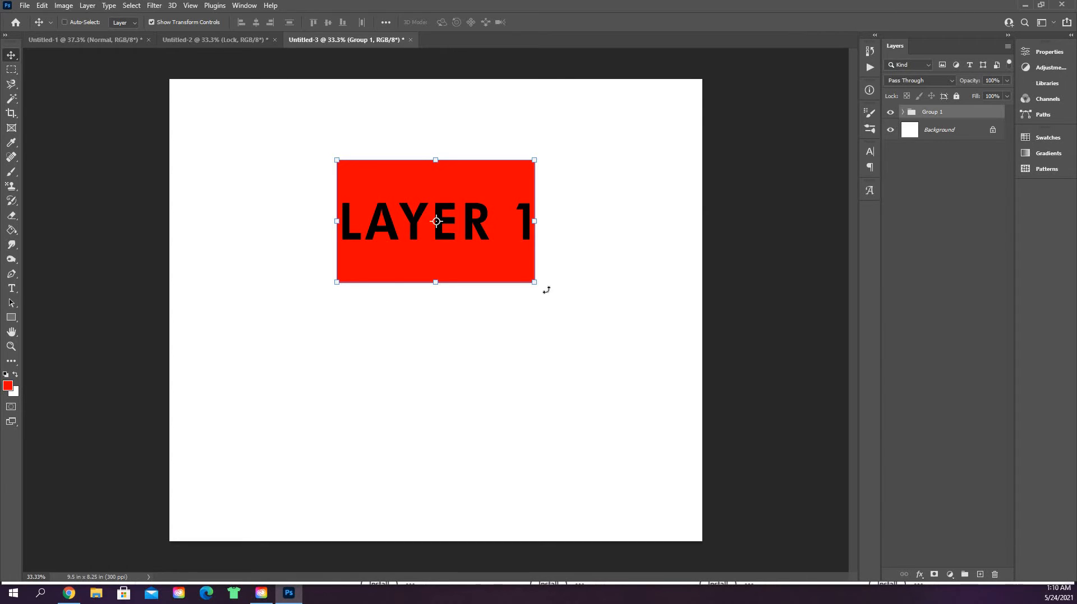
Undo a trial width-only stretch of Group 1, scale it proportionally to about 142 %, and centre it horizontally in the upper canvas.
{"action": "left_click_drag", "start_coordinate": [540, 218], "coordinate": [563, 255]}
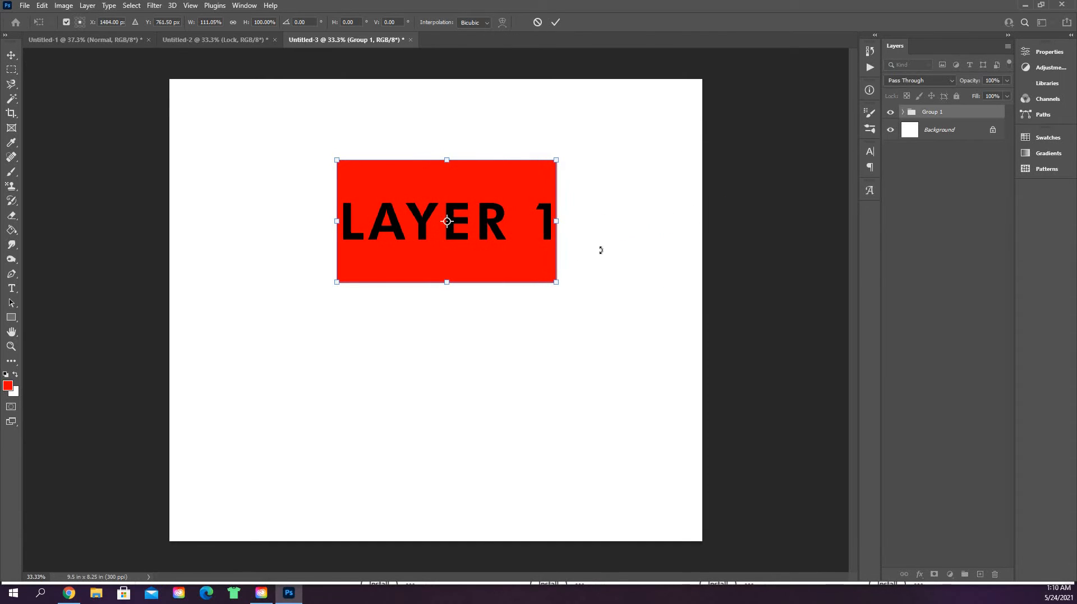
{"action": "key", "text": "ctrl+z"}
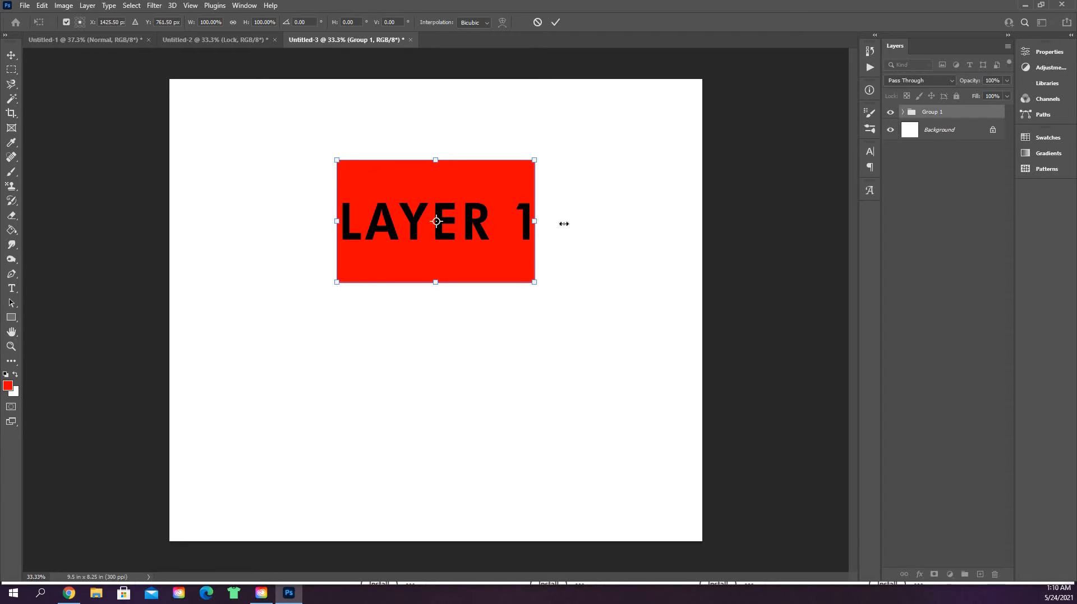
{"action": "left_click_drag", "start_coordinate": [564, 223], "coordinate": [617, 222]}
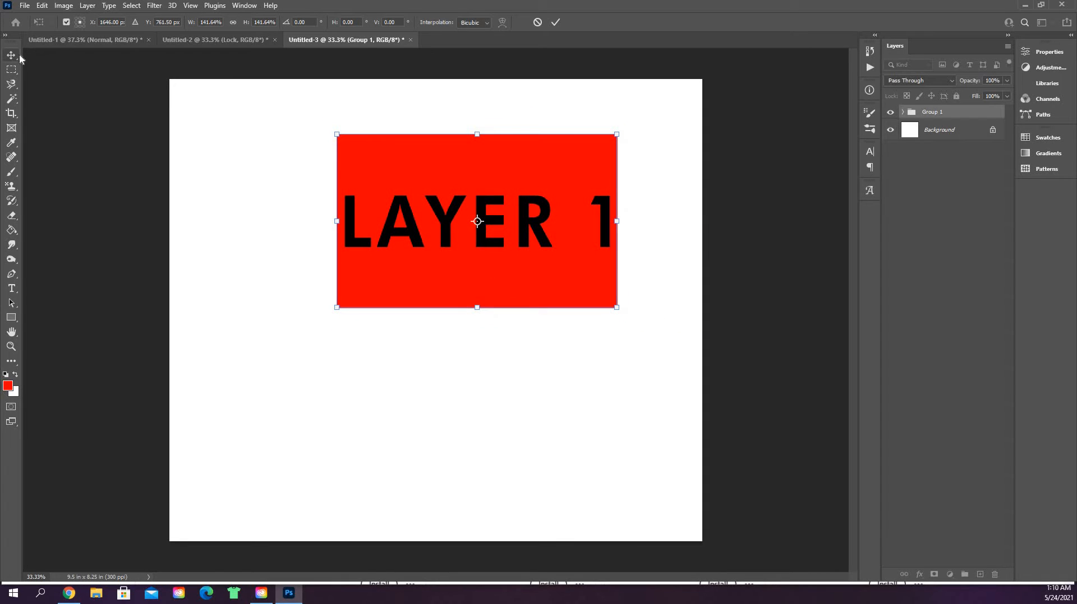
{"action": "key", "text": "Return"}
{"action": "left_click_drag", "start_coordinate": [507, 202], "coordinate": [485, 204]}
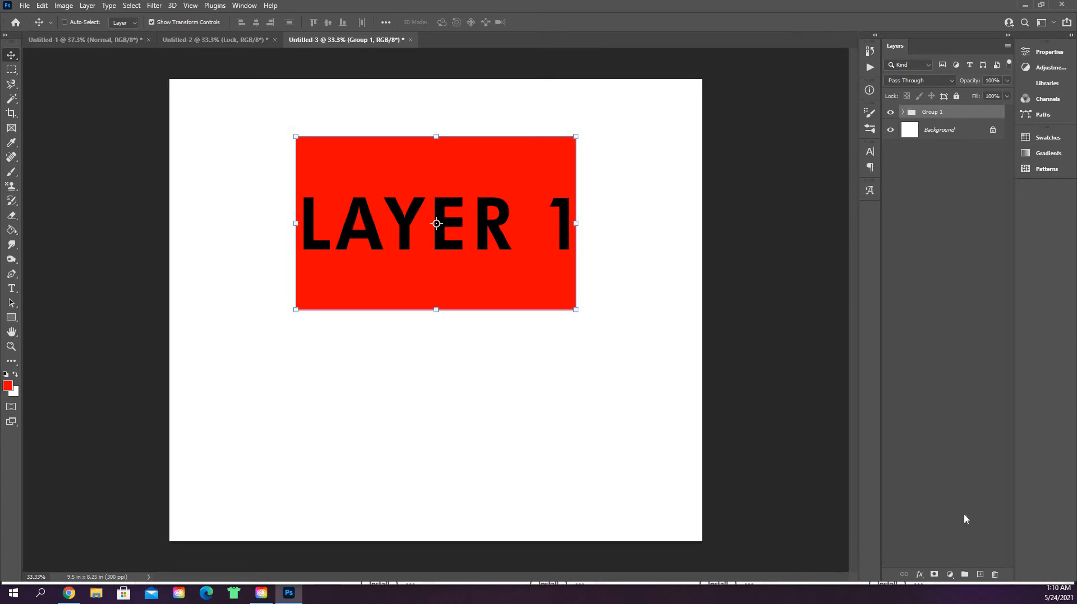
Add a Solid Color fill layer above Group 1 in dusty pink b26f6f and deselect all layers.
{"action": "left_click", "coordinate": [949, 575]}
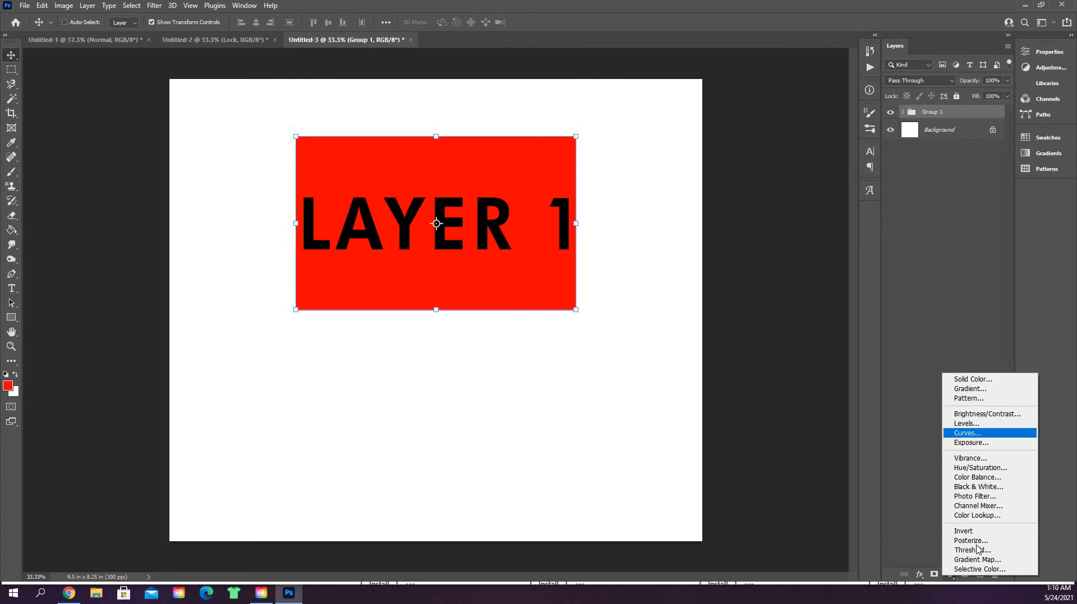
{"action": "left_click", "coordinate": [999, 385]}
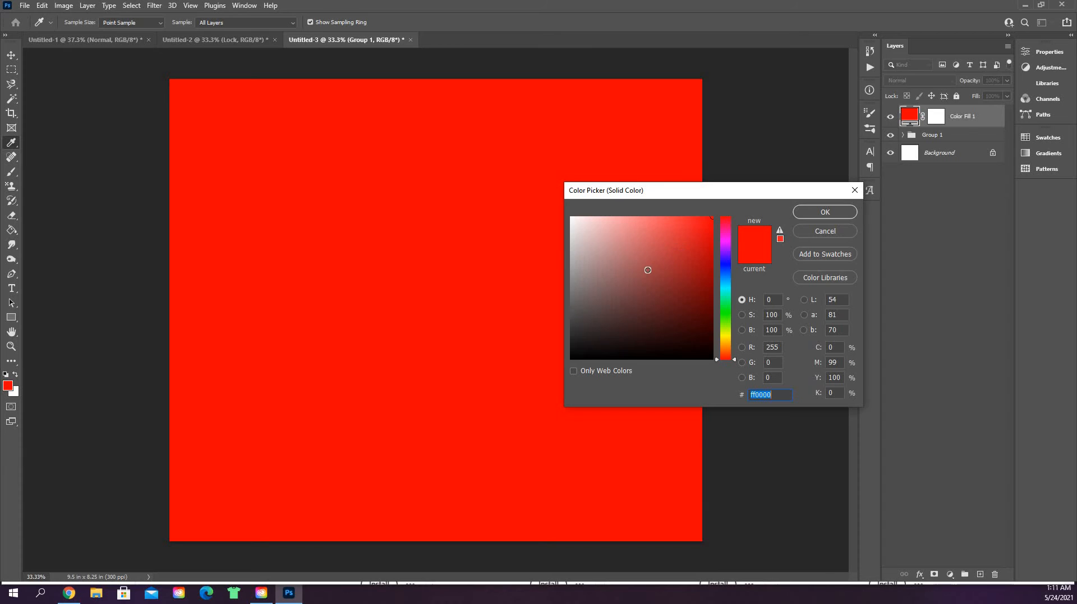
{"action": "mouse_move", "coordinate": [636, 286]}
{"action": "left_mouse_down"}
{"action": "mouse_move", "coordinate": [627, 247]}
{"action": "mouse_move", "coordinate": [634, 331]}
{"action": "mouse_move", "coordinate": [624, 259]}
{"action": "left_mouse_up"}
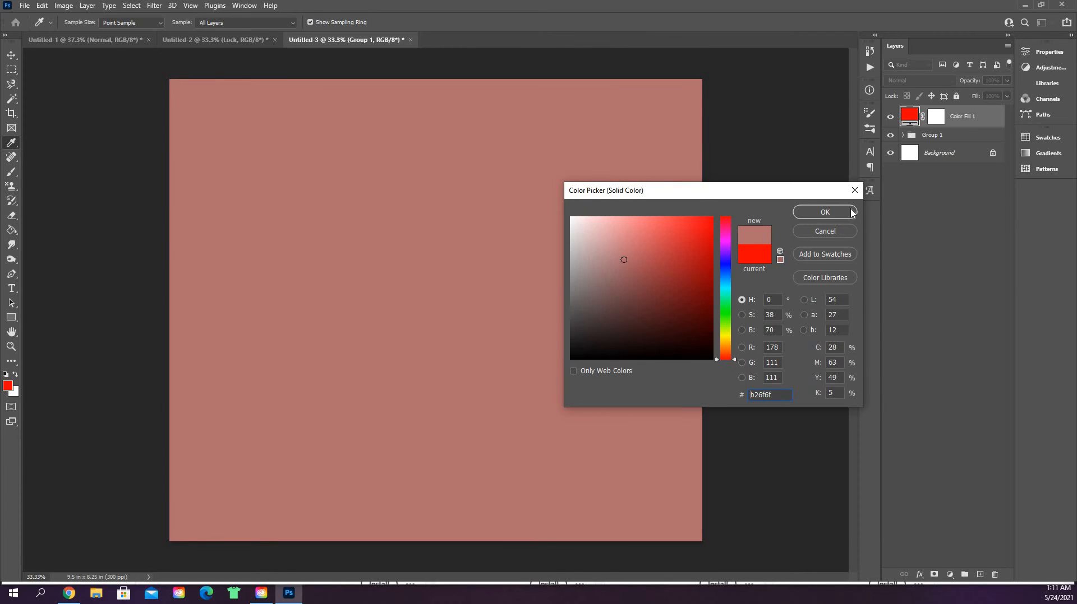
{"action": "left_click", "coordinate": [850, 212]}
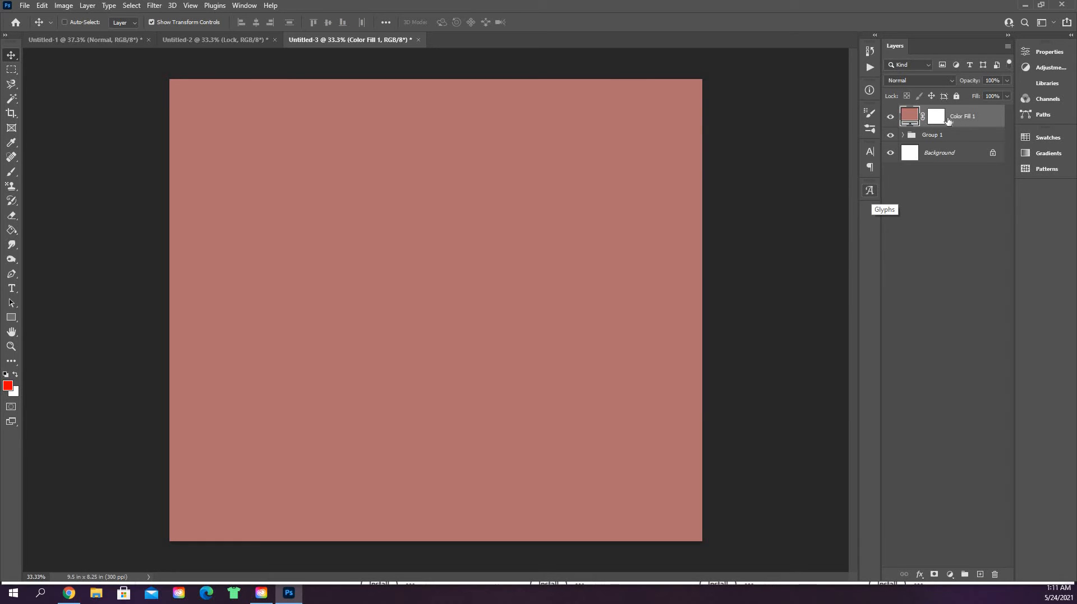
{"action": "left_click", "coordinate": [960, 229]}
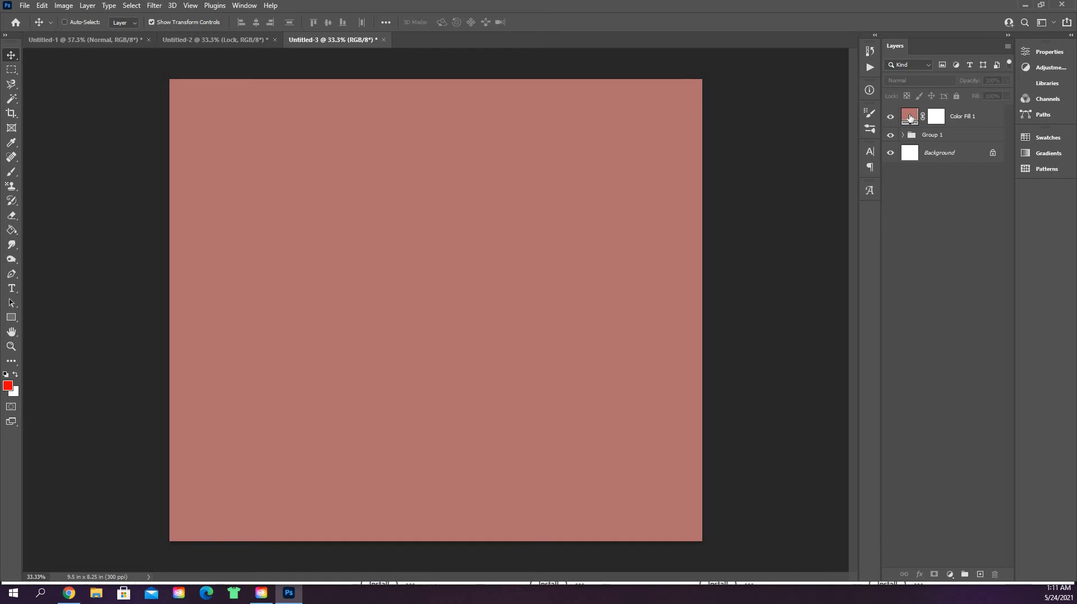
Change the solid colour fill layer's colour to red ce1313 and deselect all layers.
{"action": "double_click", "coordinate": [910, 117]}
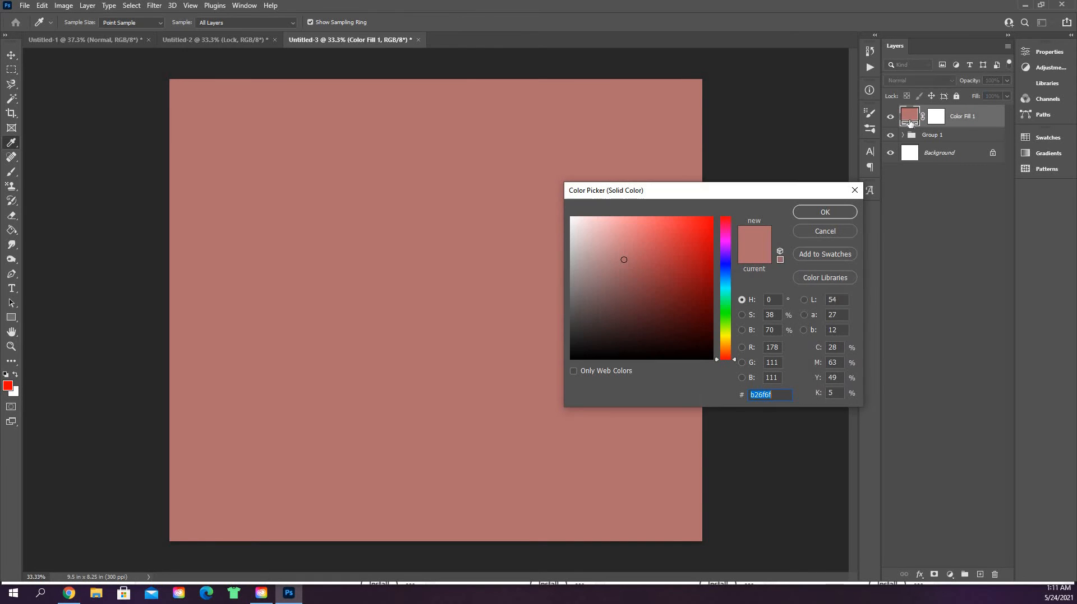
{"action": "left_click", "coordinate": [700, 244]}
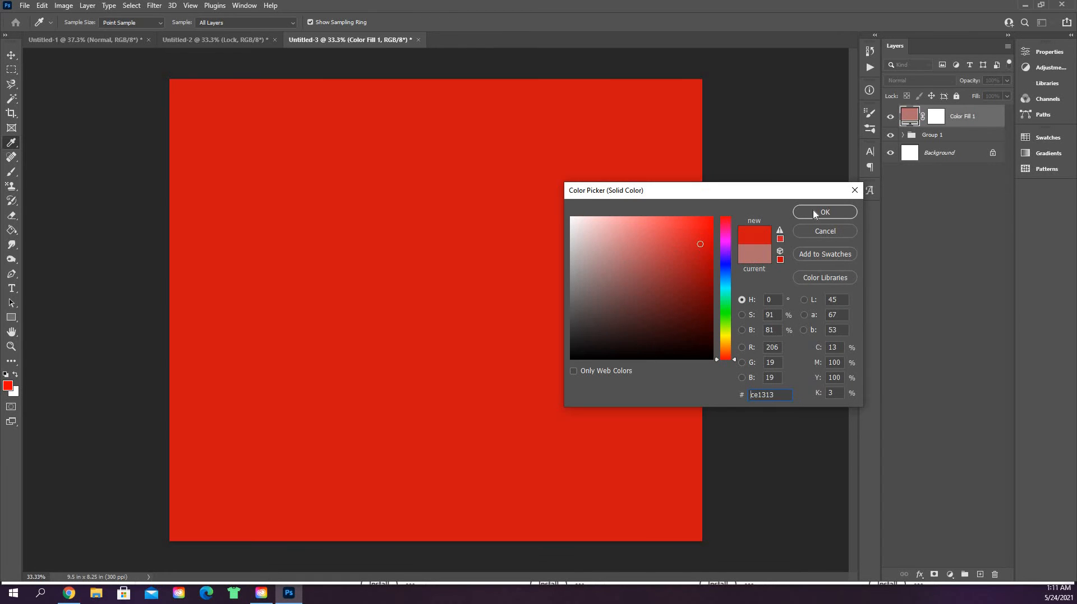
{"action": "key", "text": "Return"}
{"action": "left_click", "coordinate": [941, 220]}
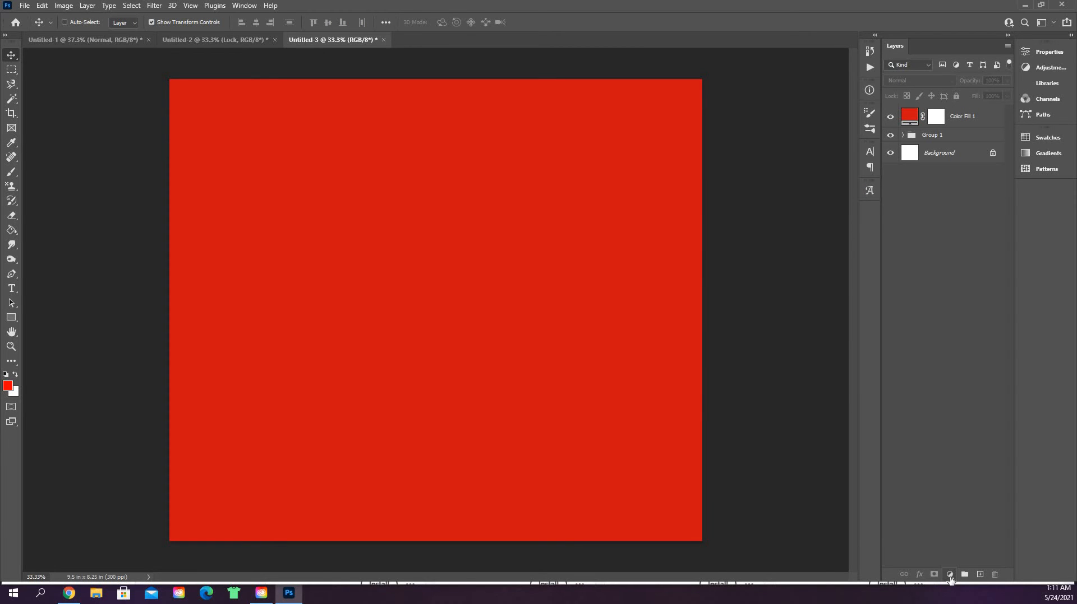
Add a Gradient fill layer above the solid colour fill, using a pink-to-blue preset from the Purples gradients.
{"action": "left_click", "coordinate": [949, 575]}
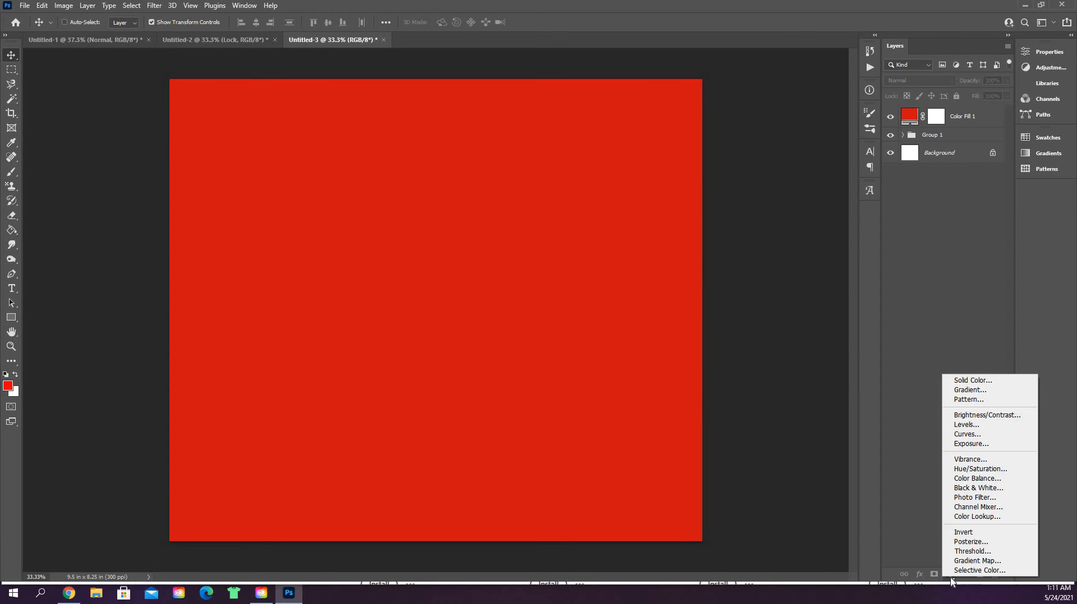
{"action": "left_click", "coordinate": [969, 390]}
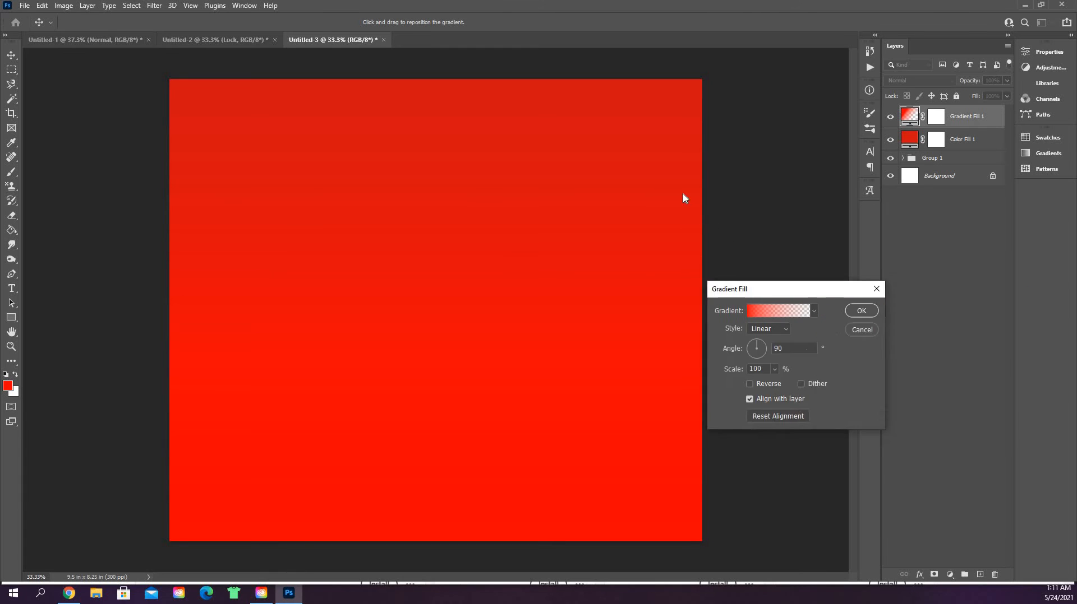
{"action": "left_click_drag", "start_coordinate": [718, 289], "coordinate": [572, 167]}
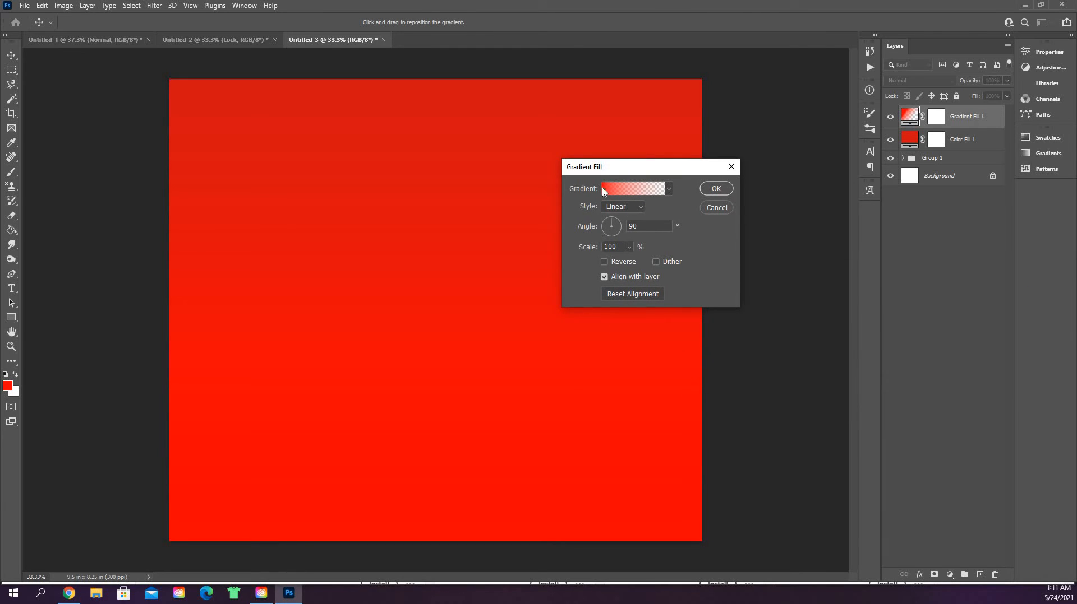
{"action": "left_click", "coordinate": [646, 189]}
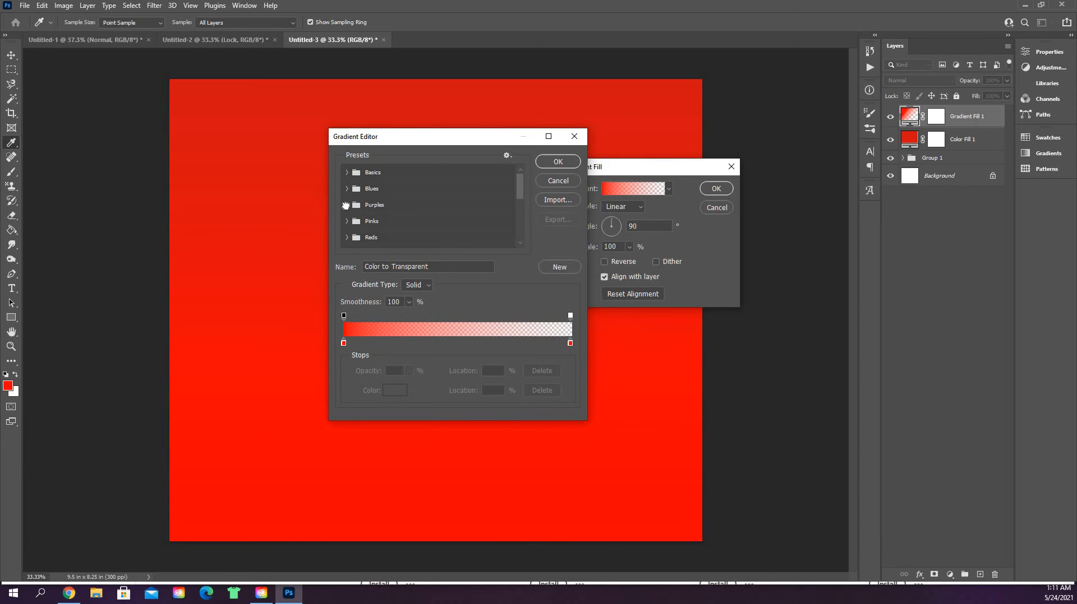
{"action": "left_click", "coordinate": [374, 206]}
{"action": "left_click", "coordinate": [360, 222]}
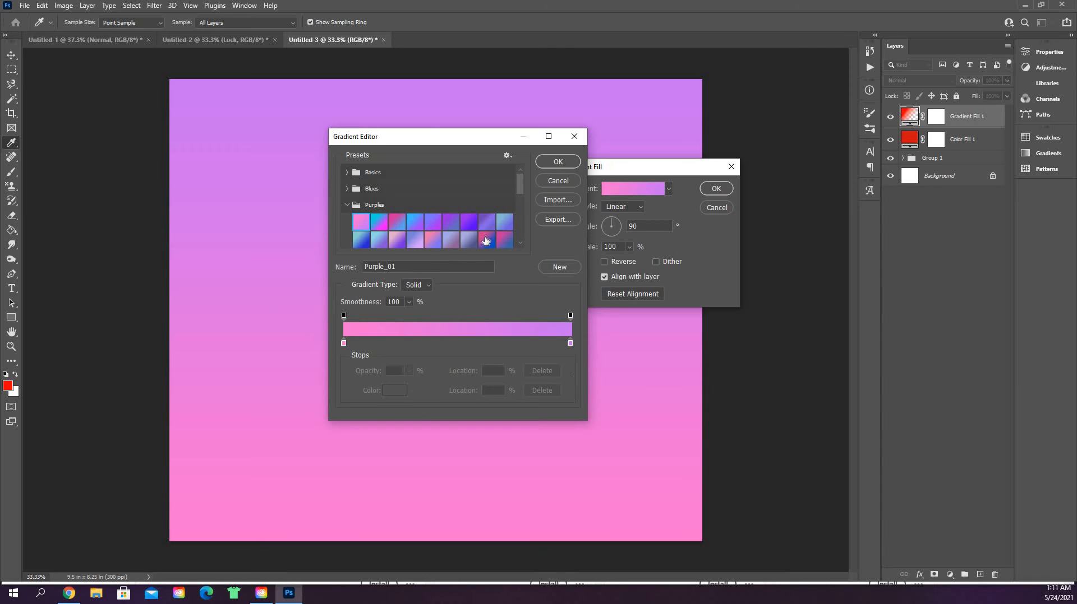
{"action": "left_click", "coordinate": [413, 226]}
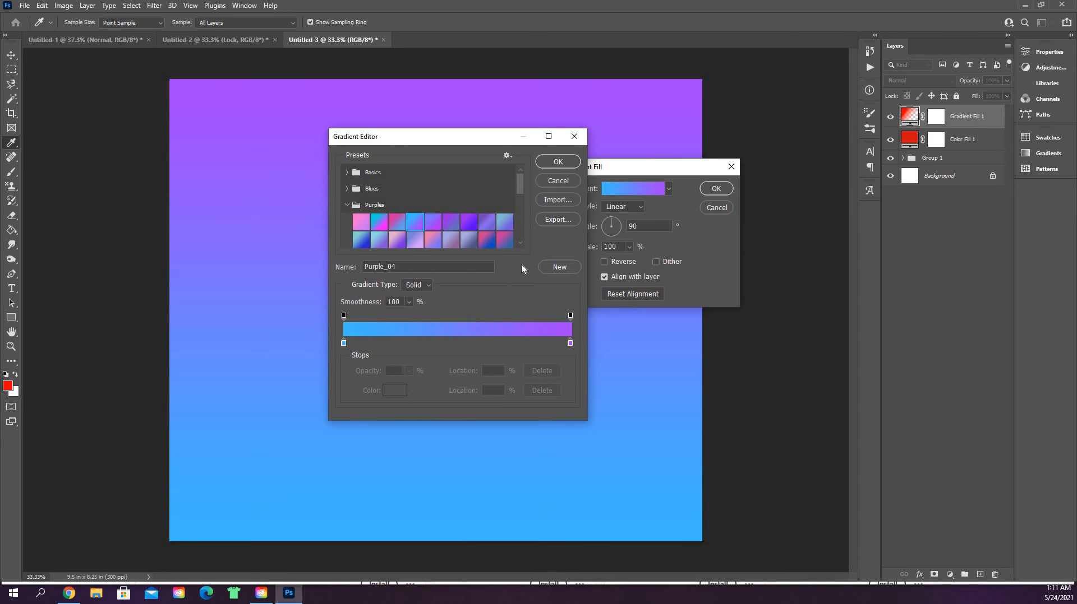
{"action": "left_click", "coordinate": [568, 163]}
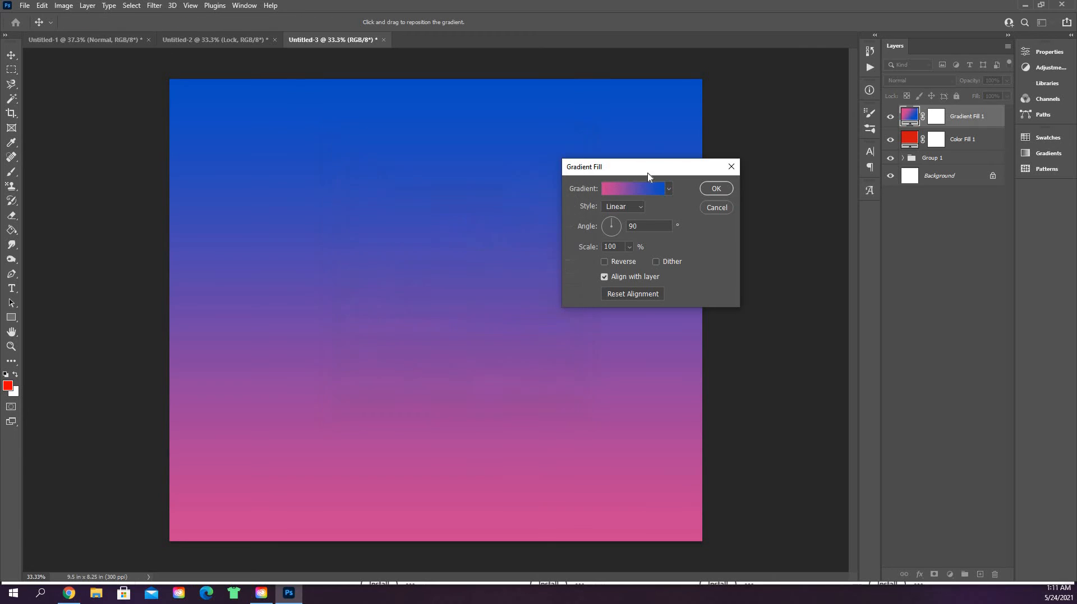
{"action": "left_click", "coordinate": [705, 189]}
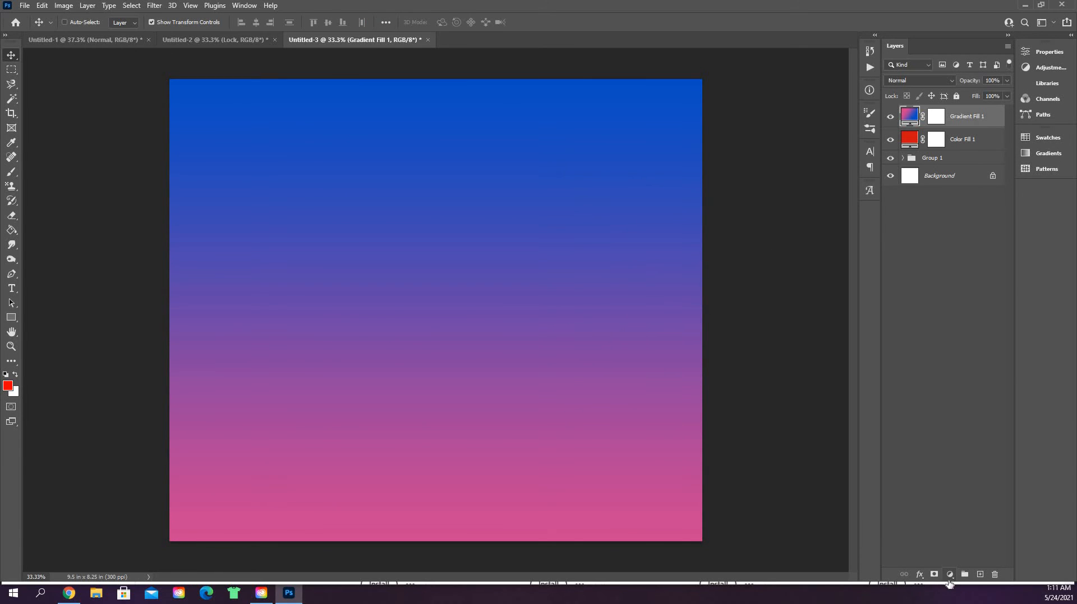
Add a Pattern fill layer above the gradient fill, using the dark grey leather-textured pattern.
{"action": "left_click", "coordinate": [949, 574]}
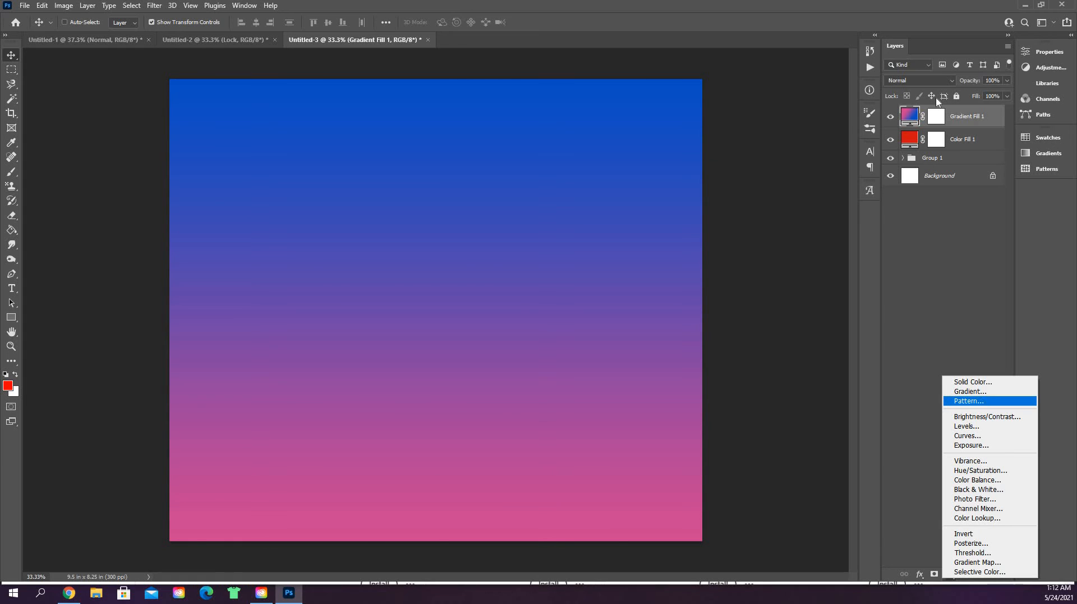
{"action": "left_click", "coordinate": [981, 402]}
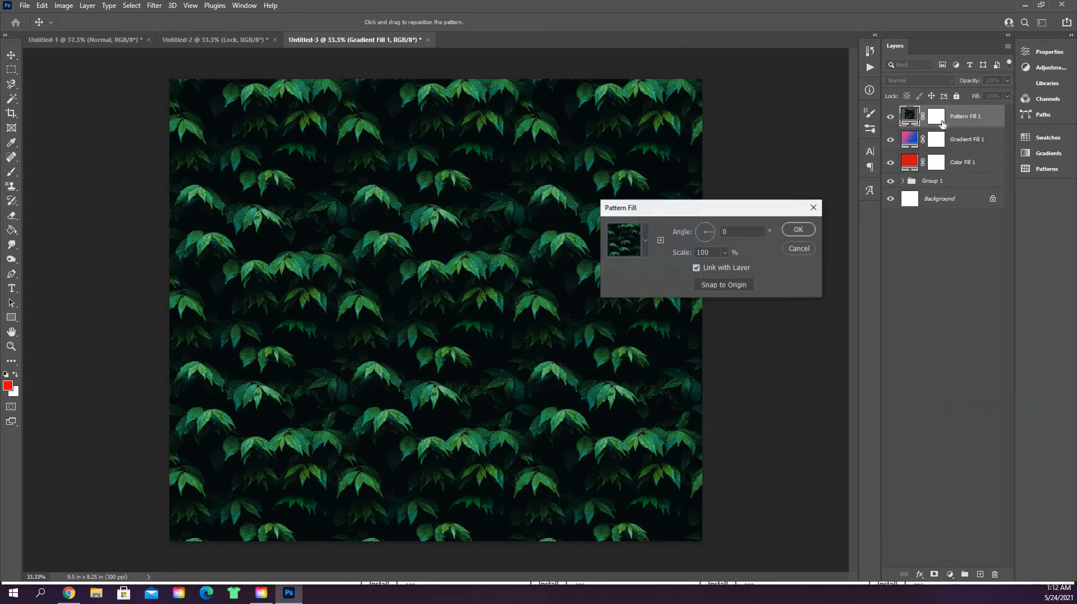
{"action": "left_click", "coordinate": [645, 239]}
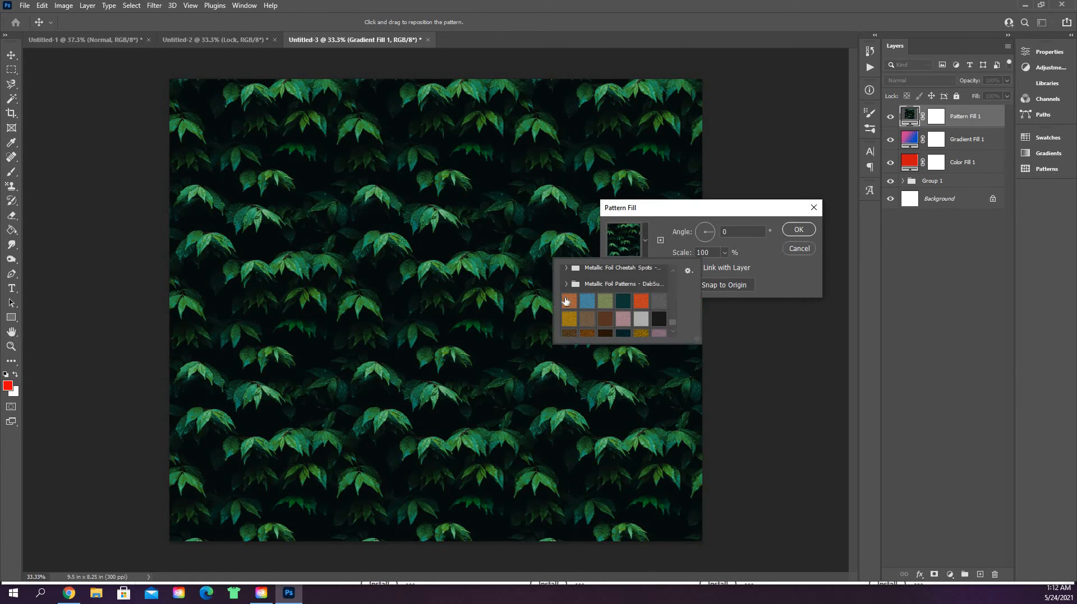
{"action": "left_click", "coordinate": [659, 302]}
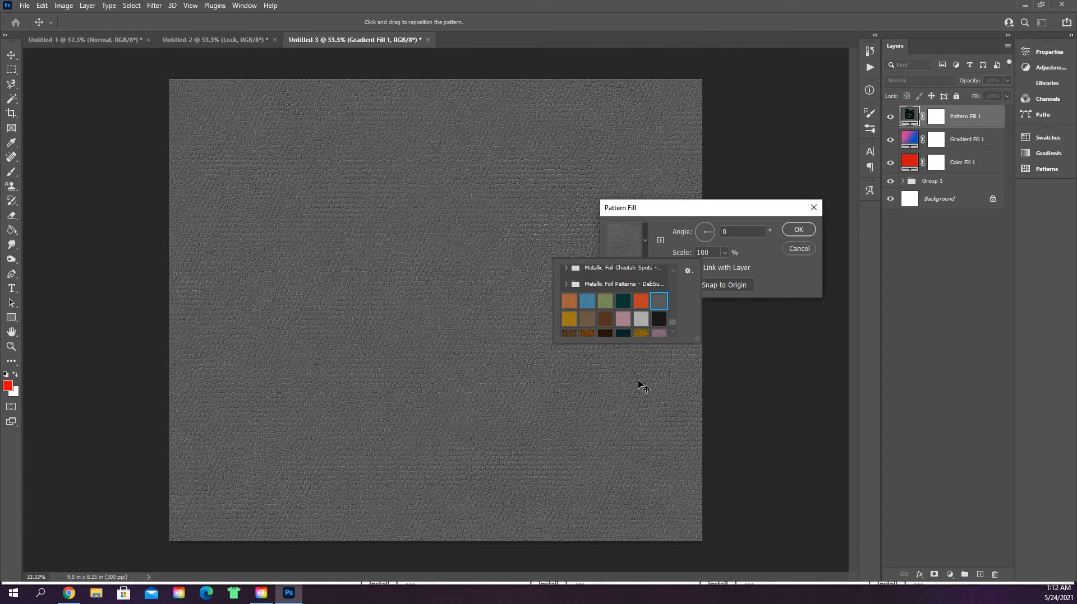
{"action": "left_click", "coordinate": [799, 230]}
{"action": "left_click", "coordinate": [799, 230]}
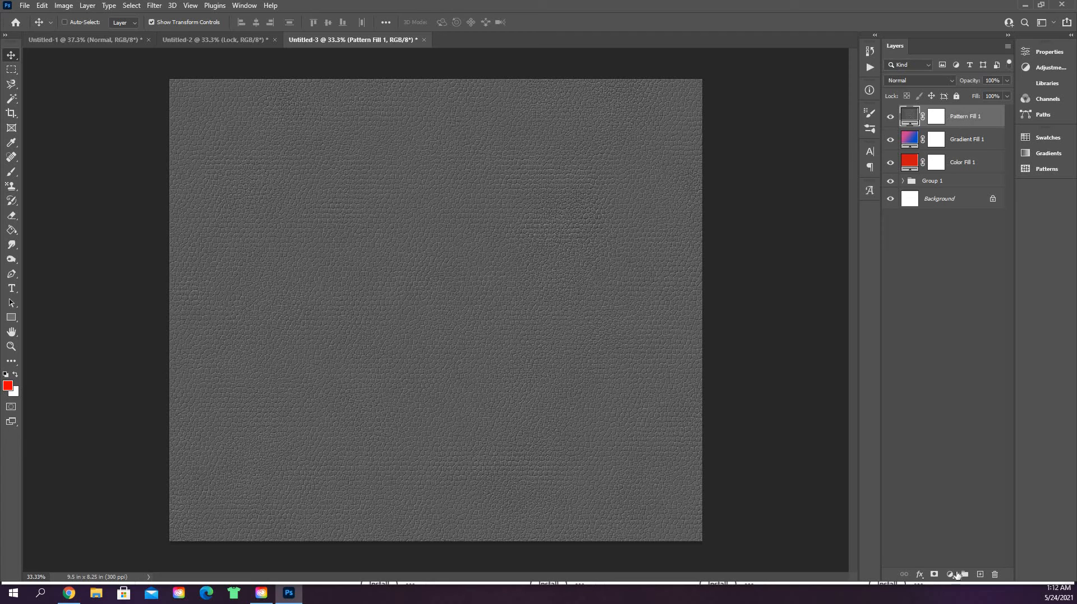
{"action": "left_click", "coordinate": [950, 574]}
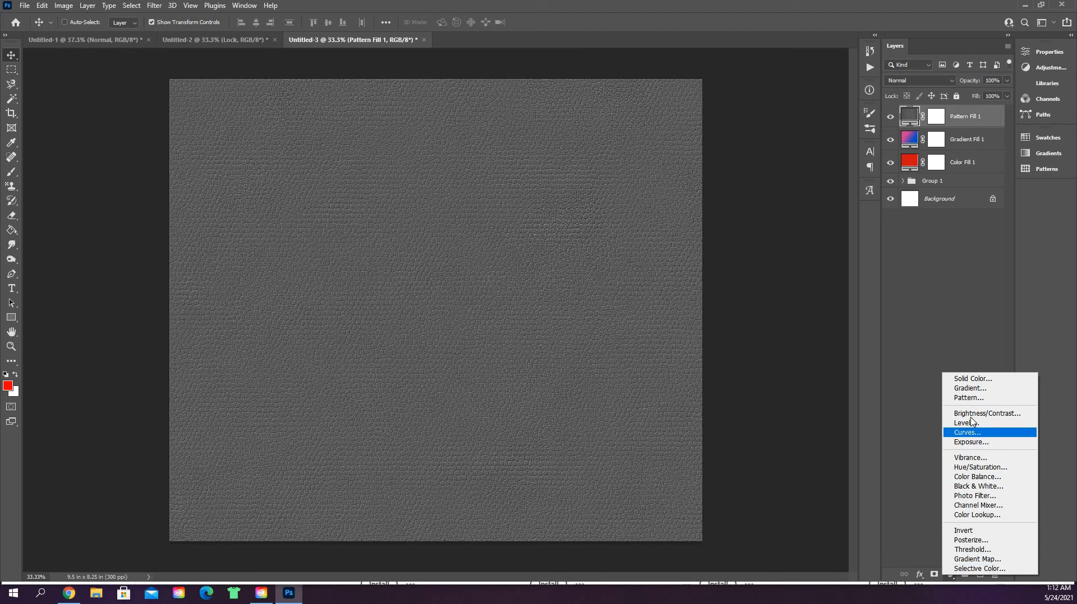
{"action": "left_click", "coordinate": [931, 417]}
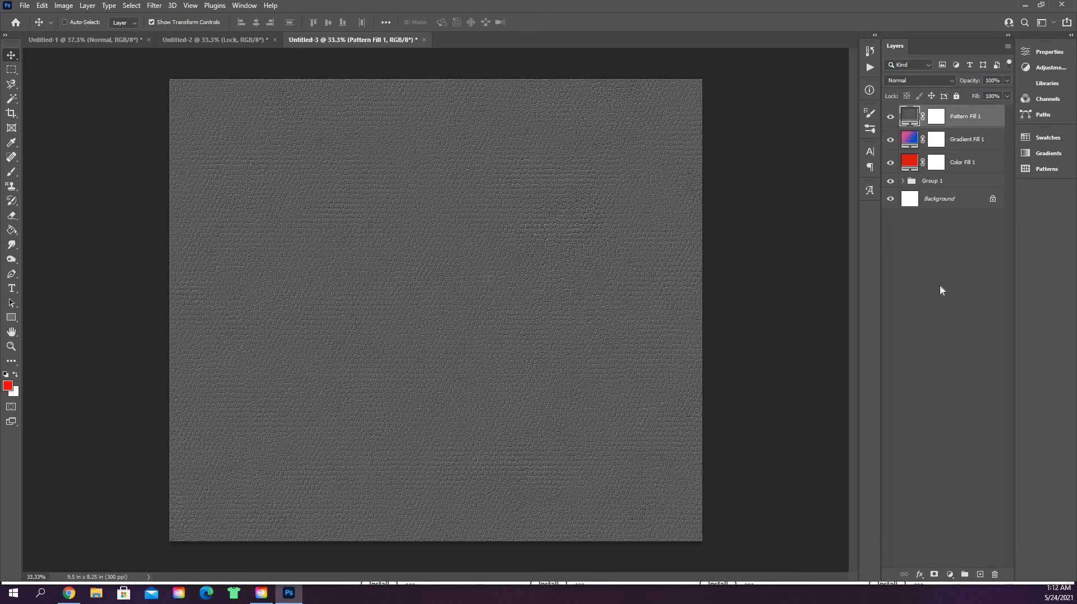
{"action": "left_click", "coordinate": [950, 576]}
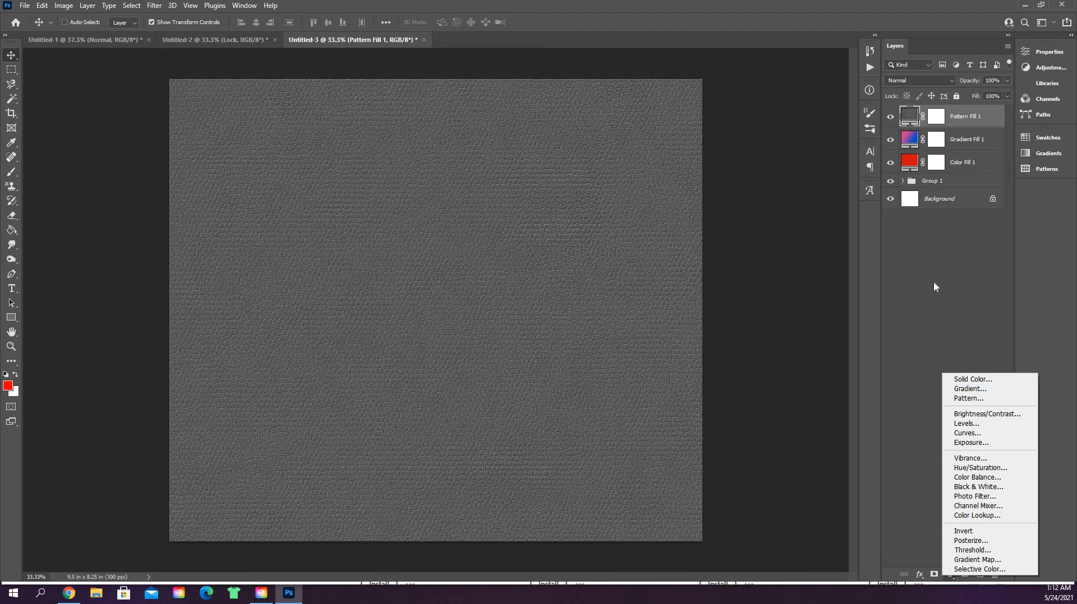
{"action": "left_click", "coordinate": [931, 437]}
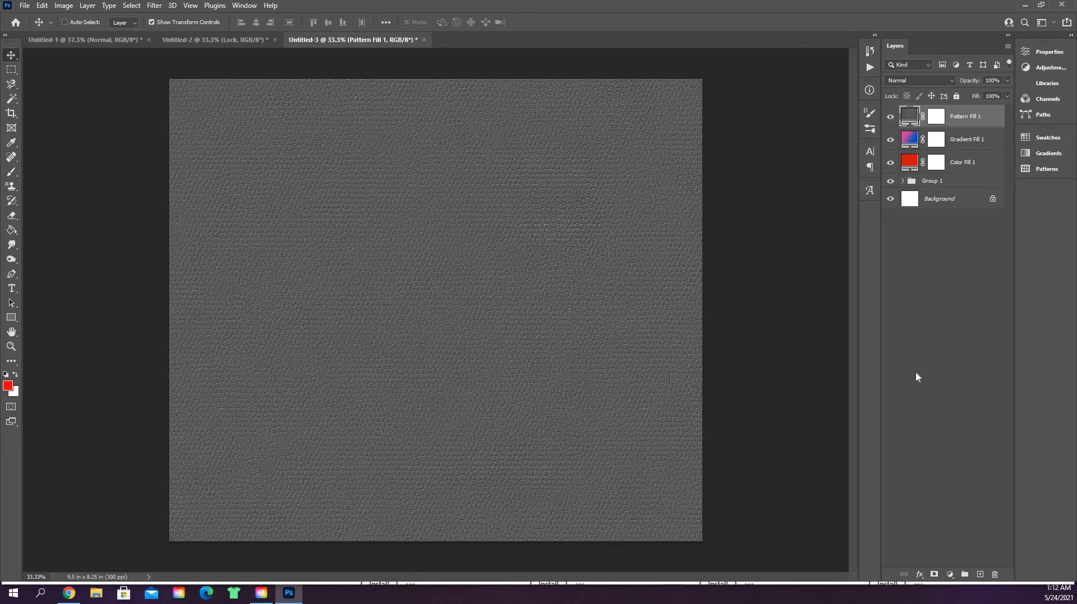
{"action": "left_click", "coordinate": [920, 575]}
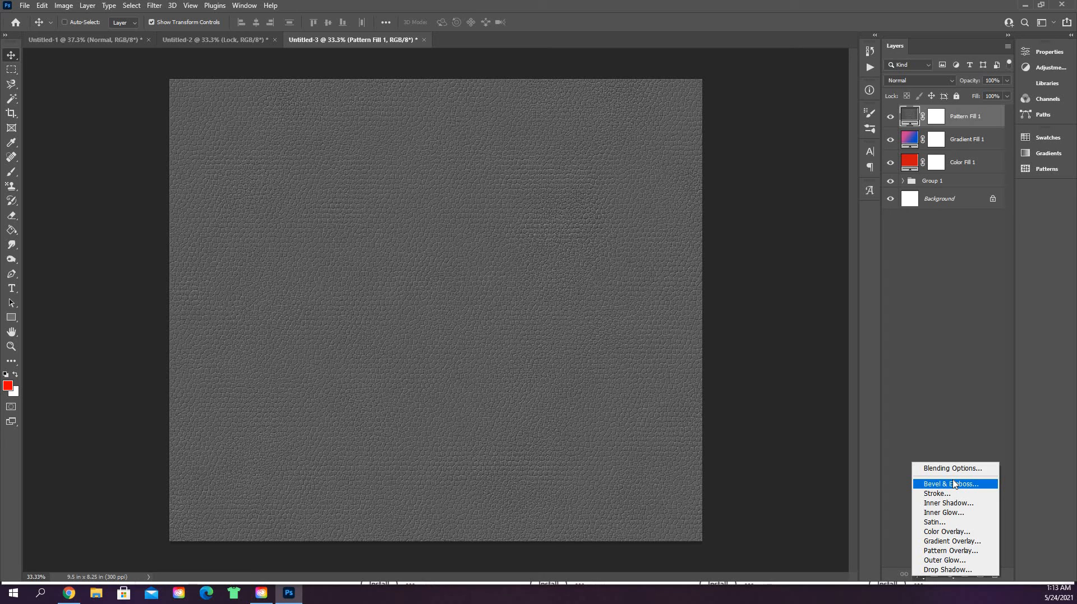
{"action": "left_click", "coordinate": [962, 390]}
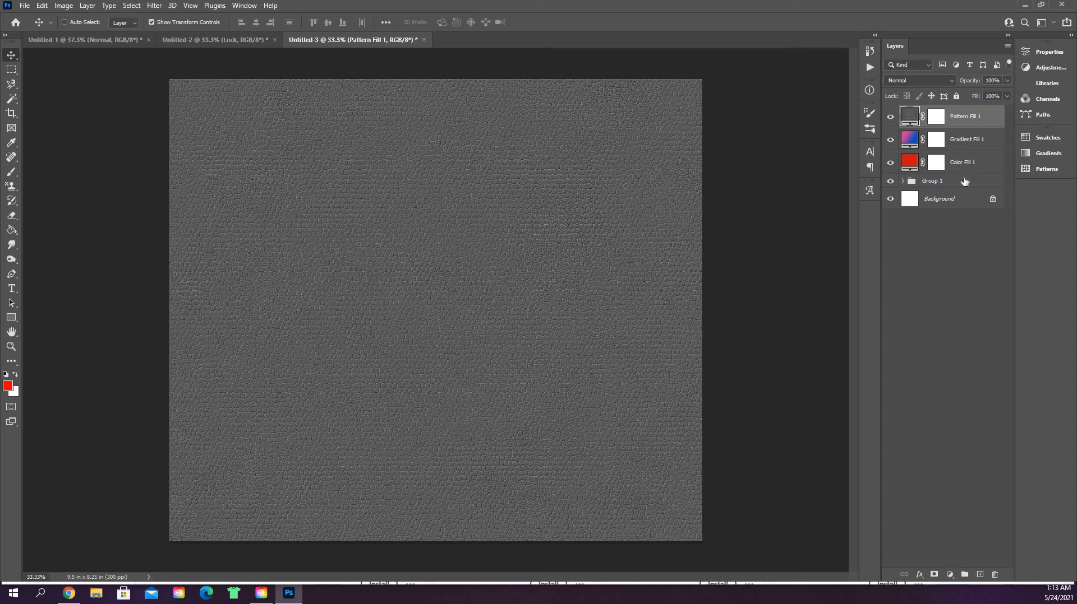
Expand Group 1 and hide the pattern, gradient and solid colour fill layers above it.
{"action": "left_click", "coordinate": [904, 183]}
{"action": "left_click", "coordinate": [903, 181]}
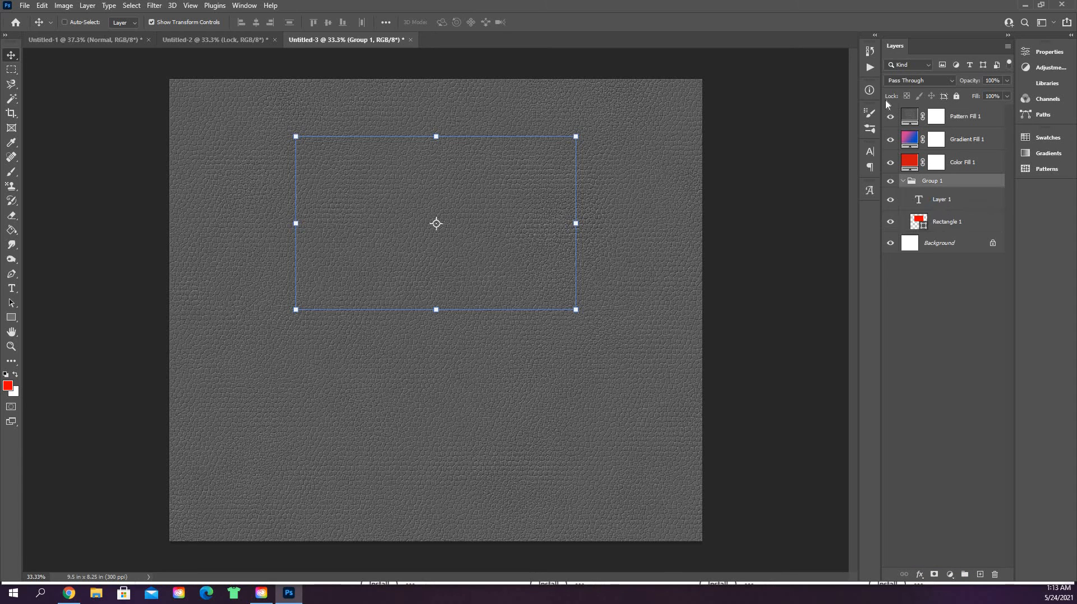
{"action": "left_click", "coordinate": [890, 117]}
{"action": "left_click", "coordinate": [892, 140]}
{"action": "left_click", "coordinate": [891, 163]}
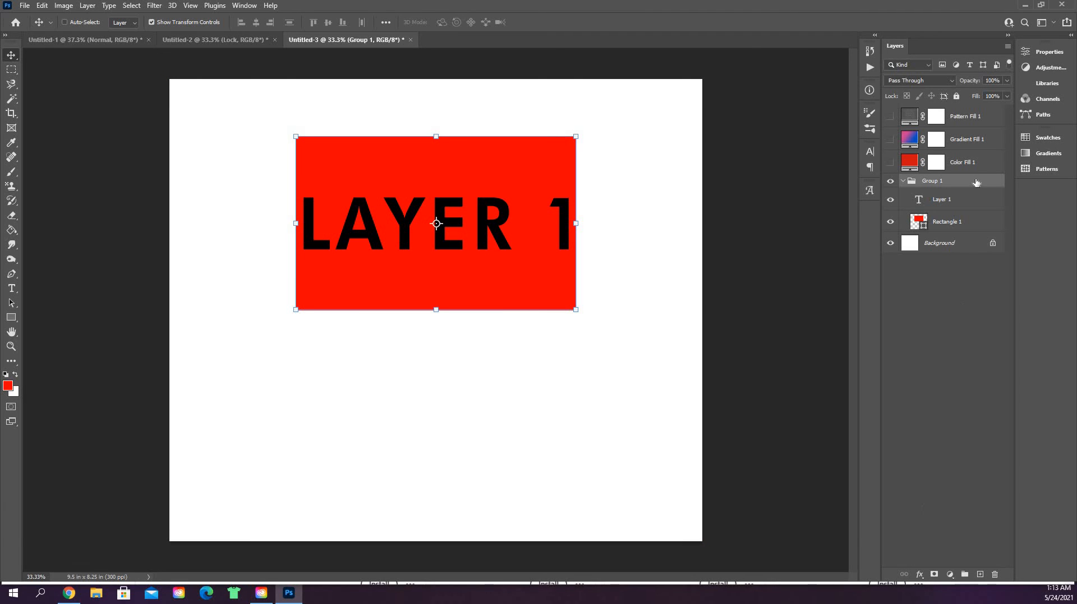
Link the Layer 1 text layer and the Rectangle 1 layer inside Group 1.
{"action": "left_click", "coordinate": [976, 204]}
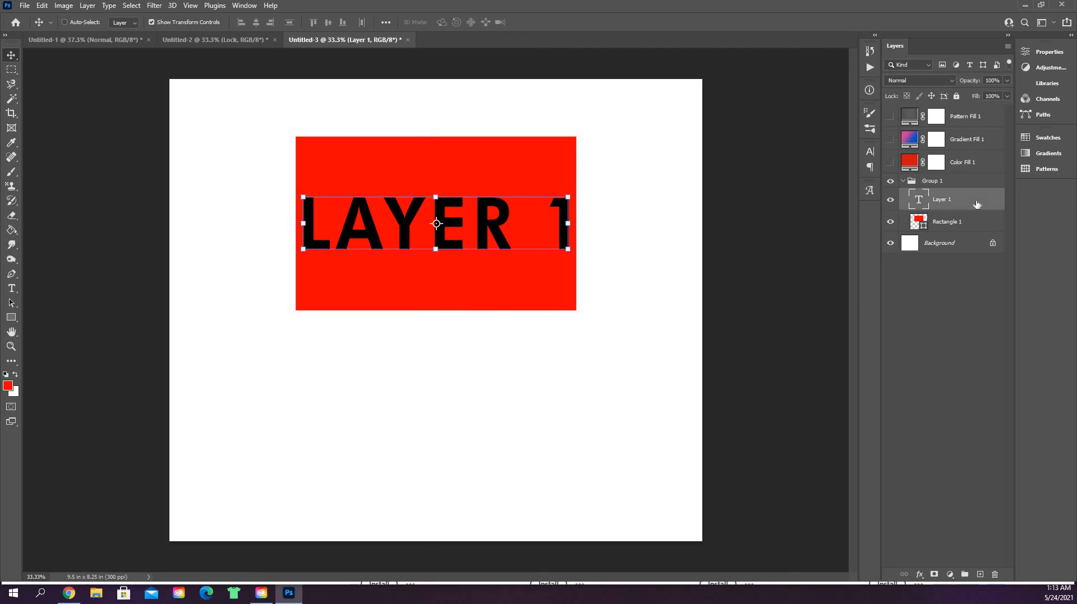
{"action": "left_click", "coordinate": [973, 225], "text": "shift"}
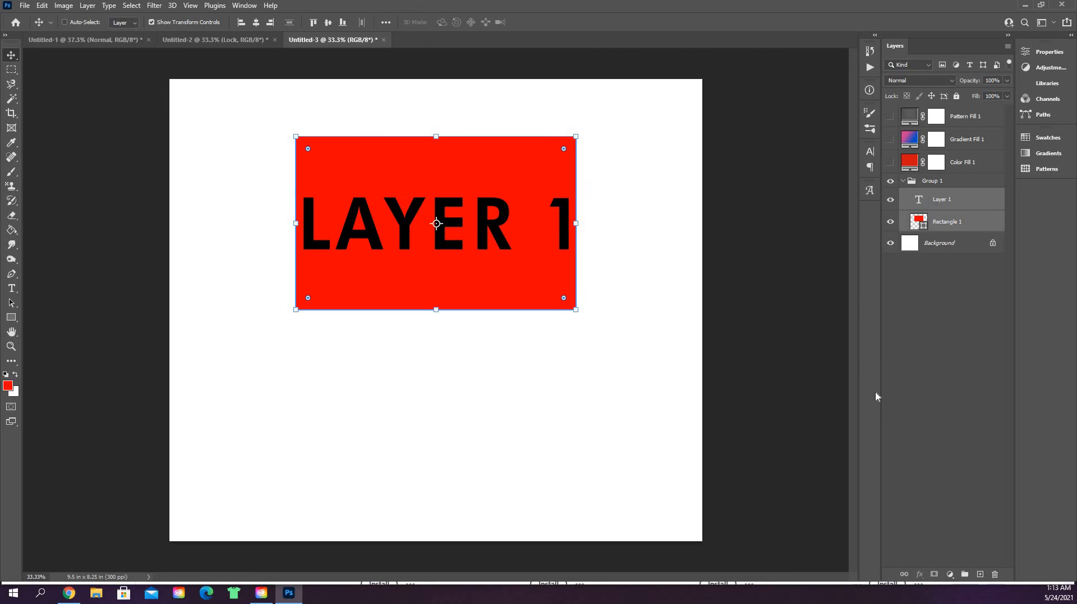
{"action": "left_click", "coordinate": [903, 575]}
Move the linked text and rectangle together on the canvas, once with both selected and once with only Layer 1 selected.
{"action": "left_click_drag", "start_coordinate": [541, 225], "coordinate": [885, 255]}
{"action": "left_click", "coordinate": [970, 202]}
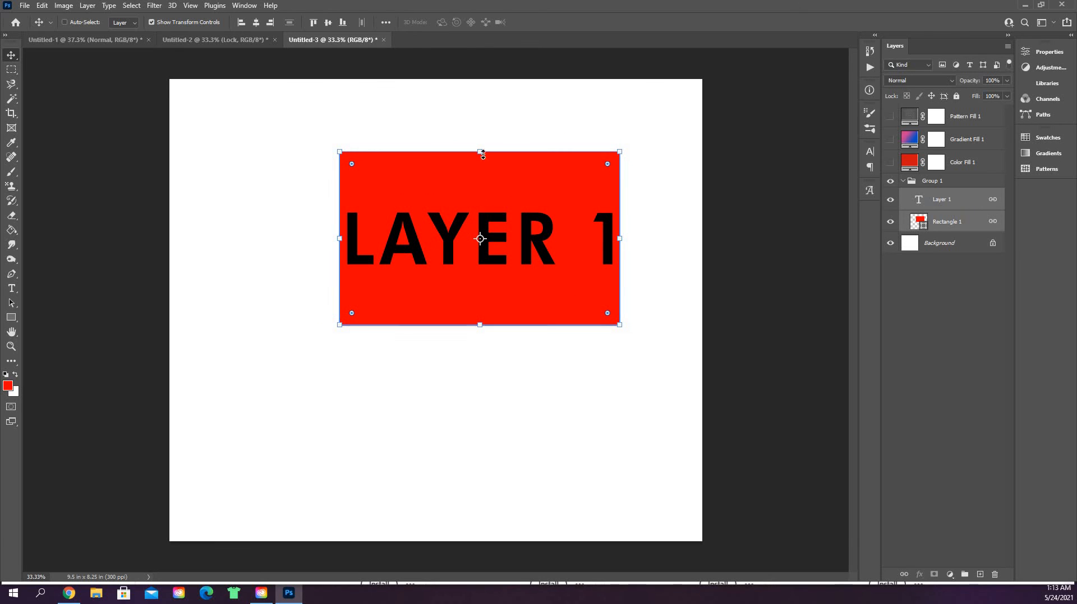
{"action": "left_click_drag", "start_coordinate": [533, 180], "coordinate": [492, 192]}
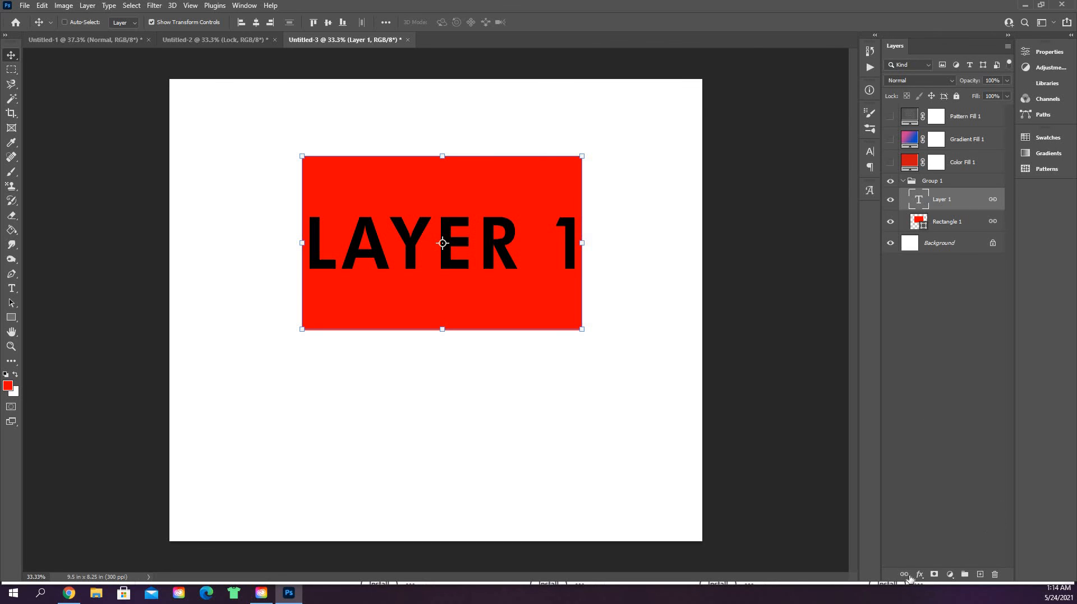
Unlink the Layer 1 text from Rectangle 1 and deselect all layers.
{"action": "right_click", "coordinate": [995, 203]}
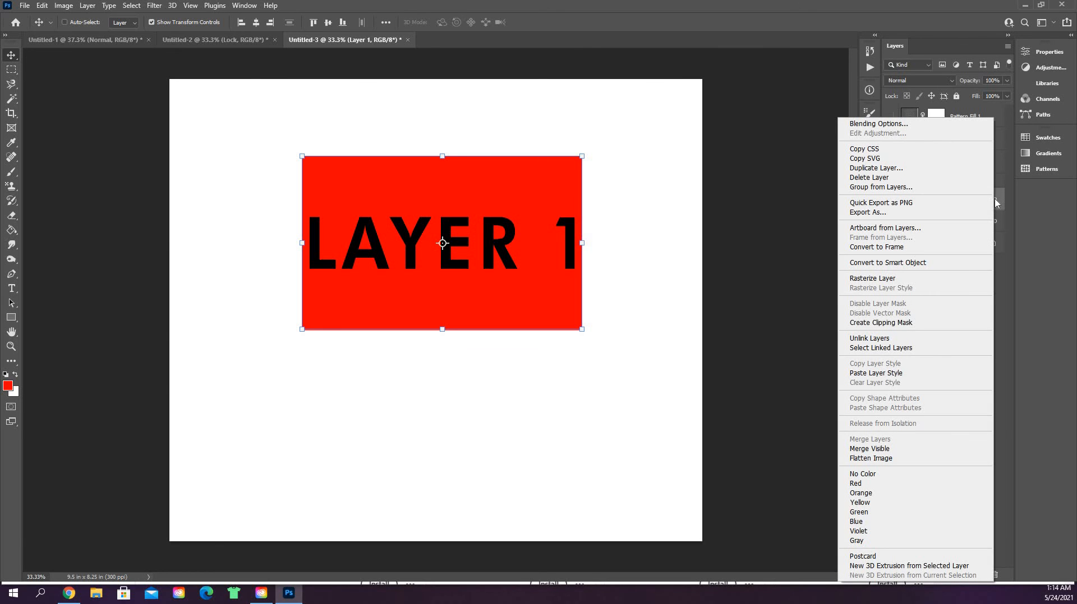
{"action": "left_click", "coordinate": [885, 339]}
{"action": "left_click", "coordinate": [953, 334]}
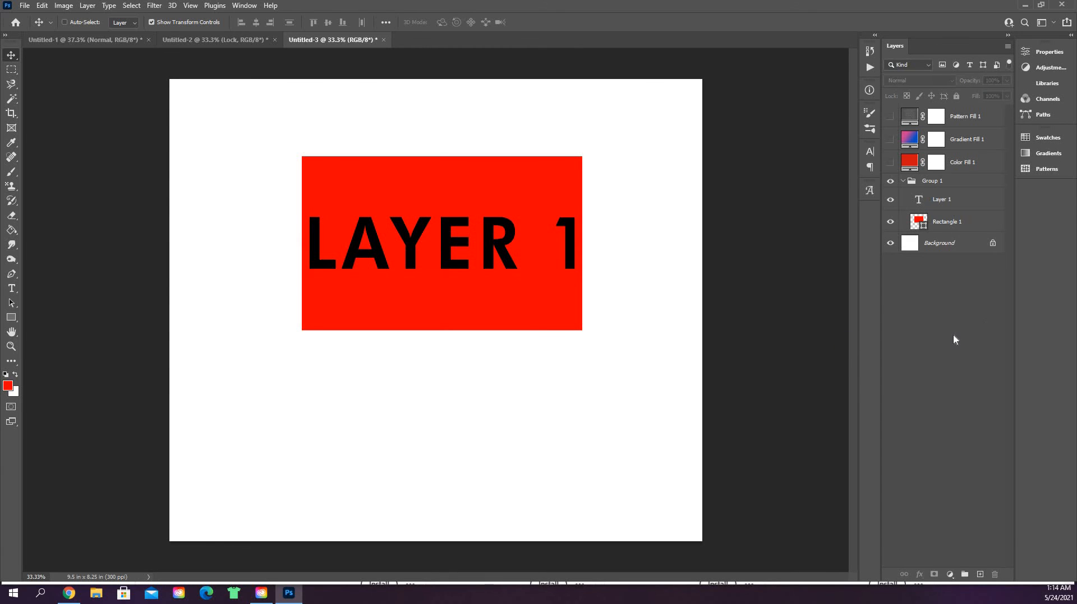
Bring up the layer commands available for the Background layer and for the Layer 1 text layer.
{"action": "right_click", "coordinate": [937, 280]}
{"action": "right_click", "coordinate": [968, 240]}
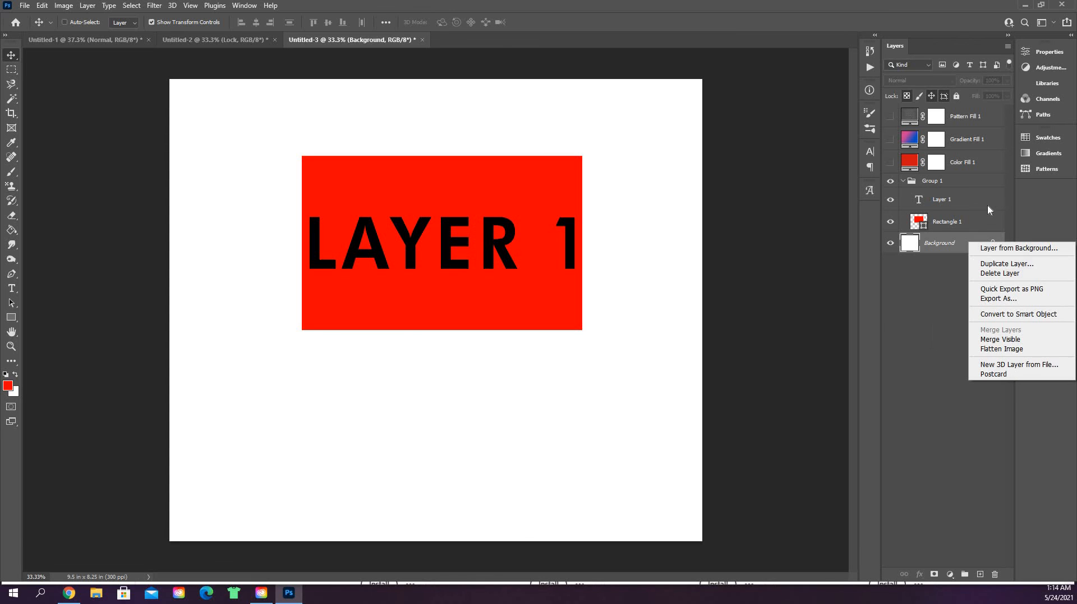
{"action": "right_click", "coordinate": [978, 206]}
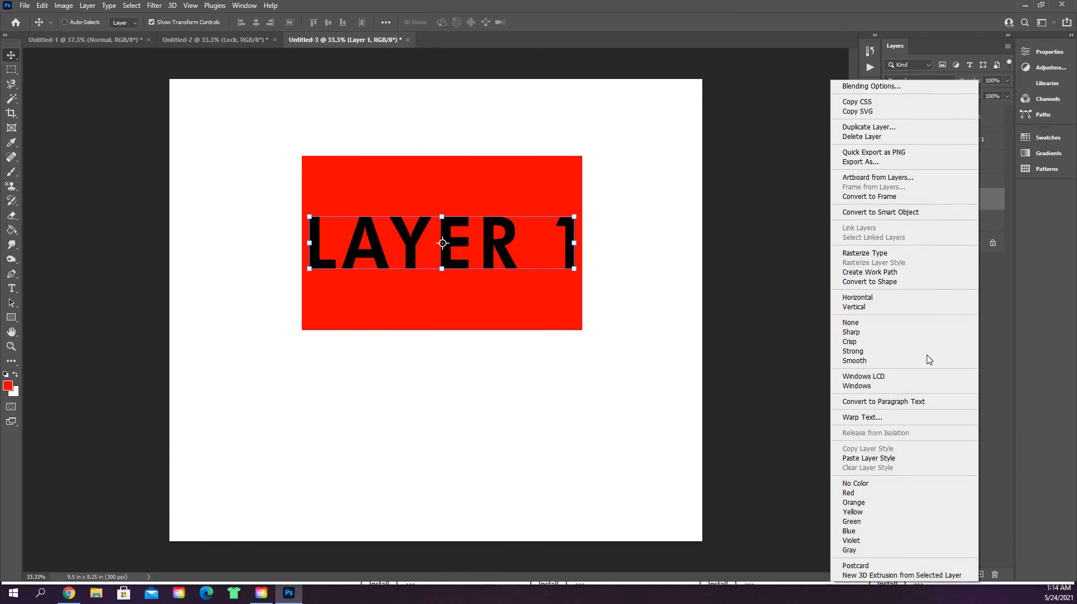